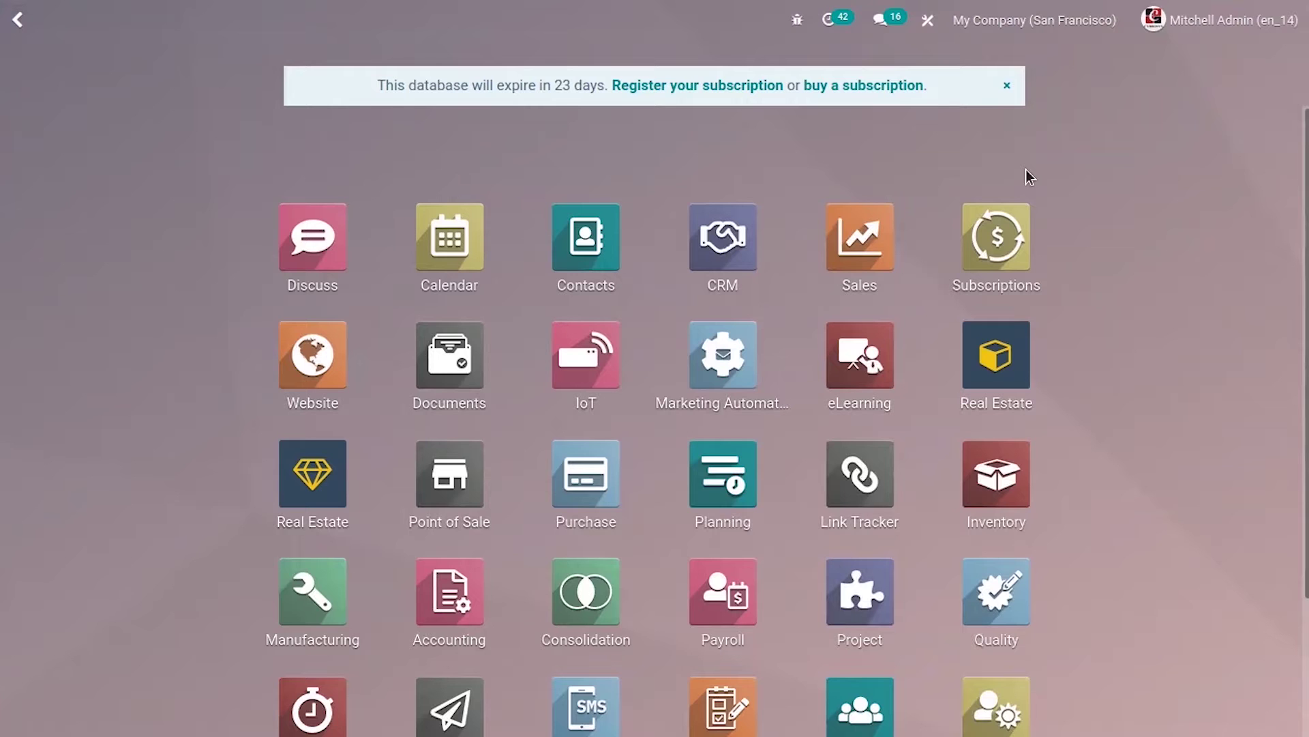
# Filter the home-screen apps with 'pr' and open the Project app
pyautogui.scroll(-3, 1169, 216)
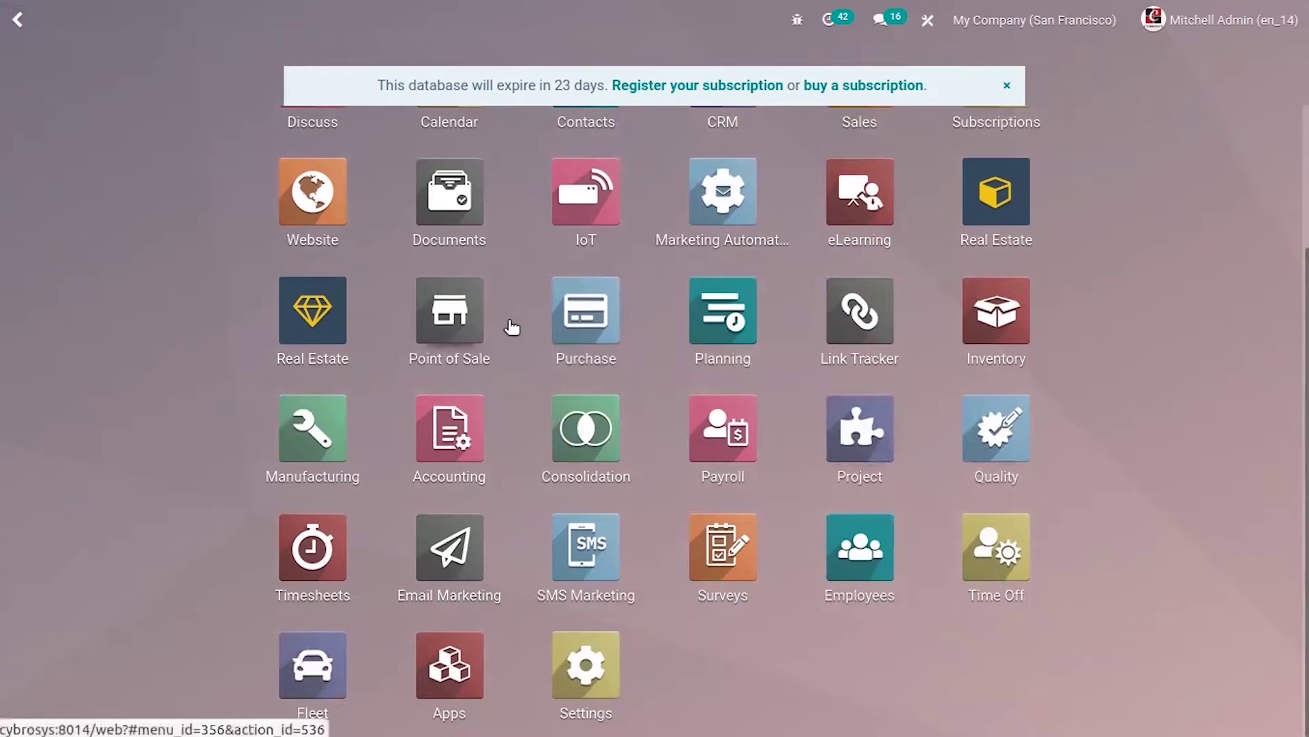
pyautogui.write('pr')
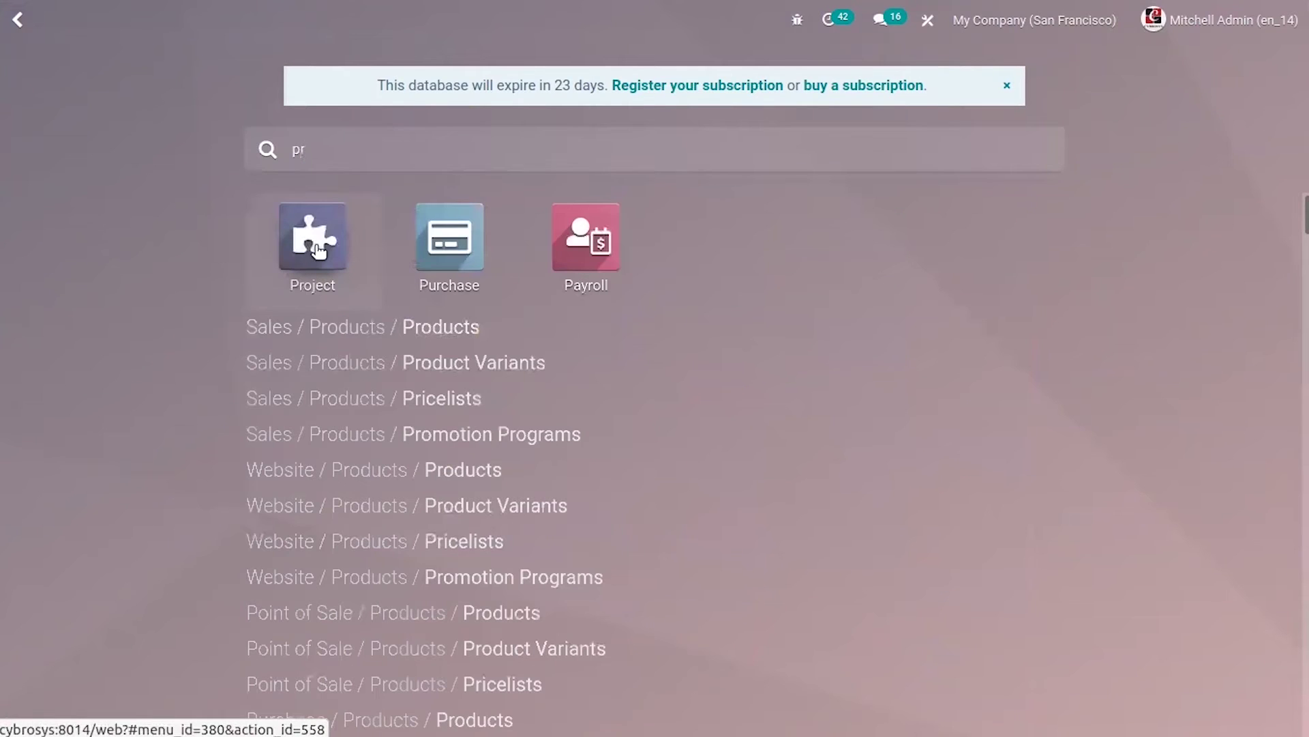
pyautogui.click(313, 239)
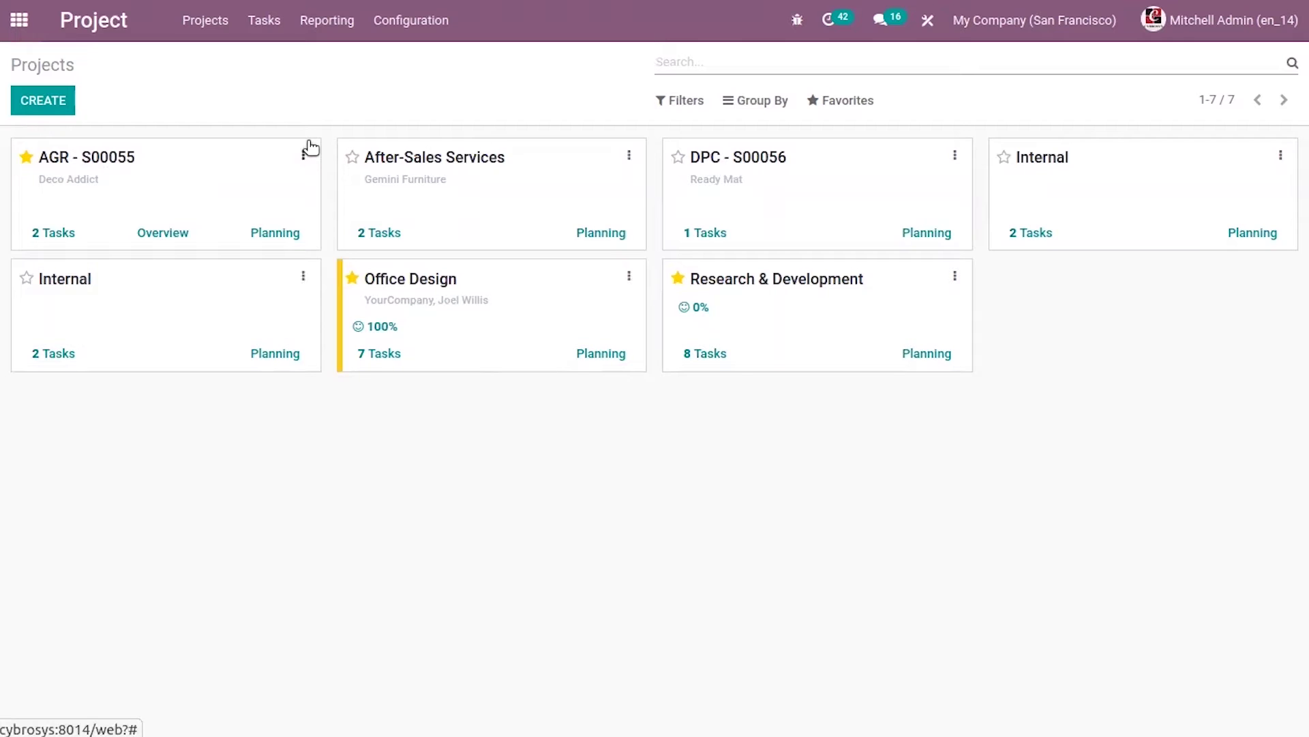
# Edit the AGR - S00055 project and review its Settings tab showing customer Deco Addict
pyautogui.click(304, 156)
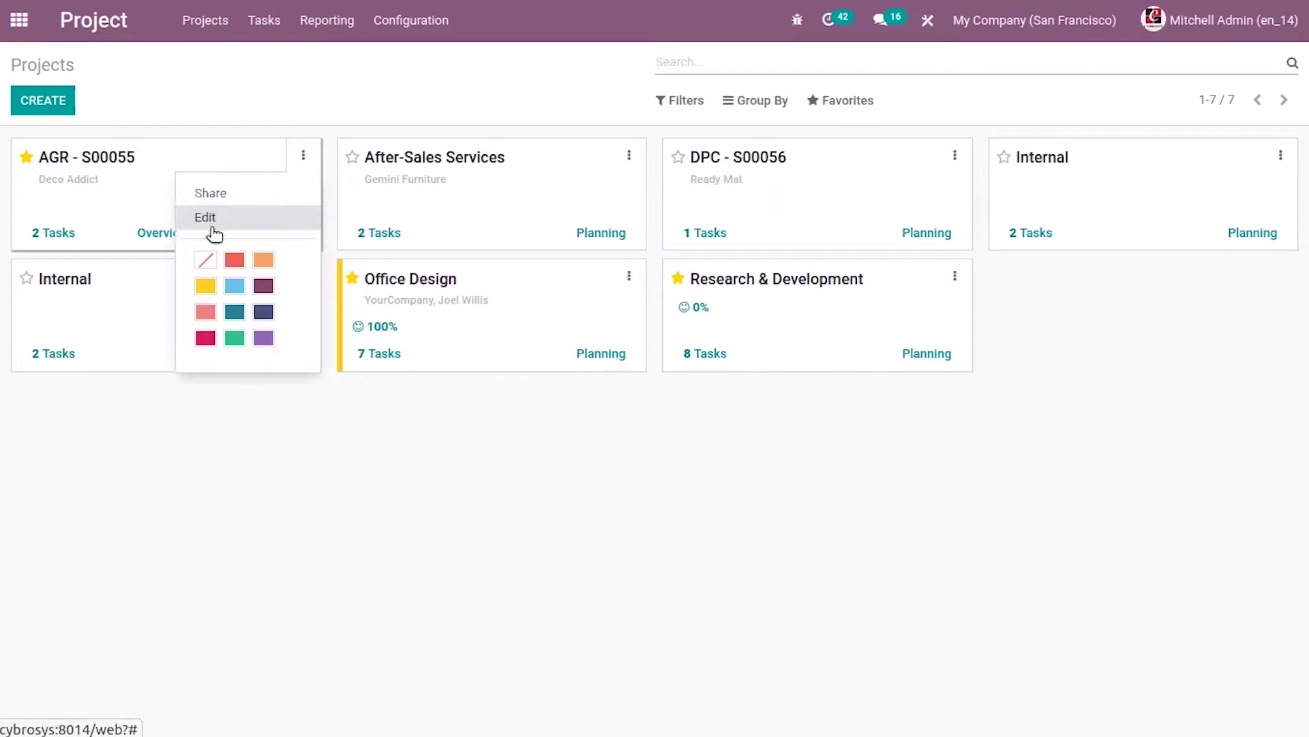
pyautogui.click(211, 217)
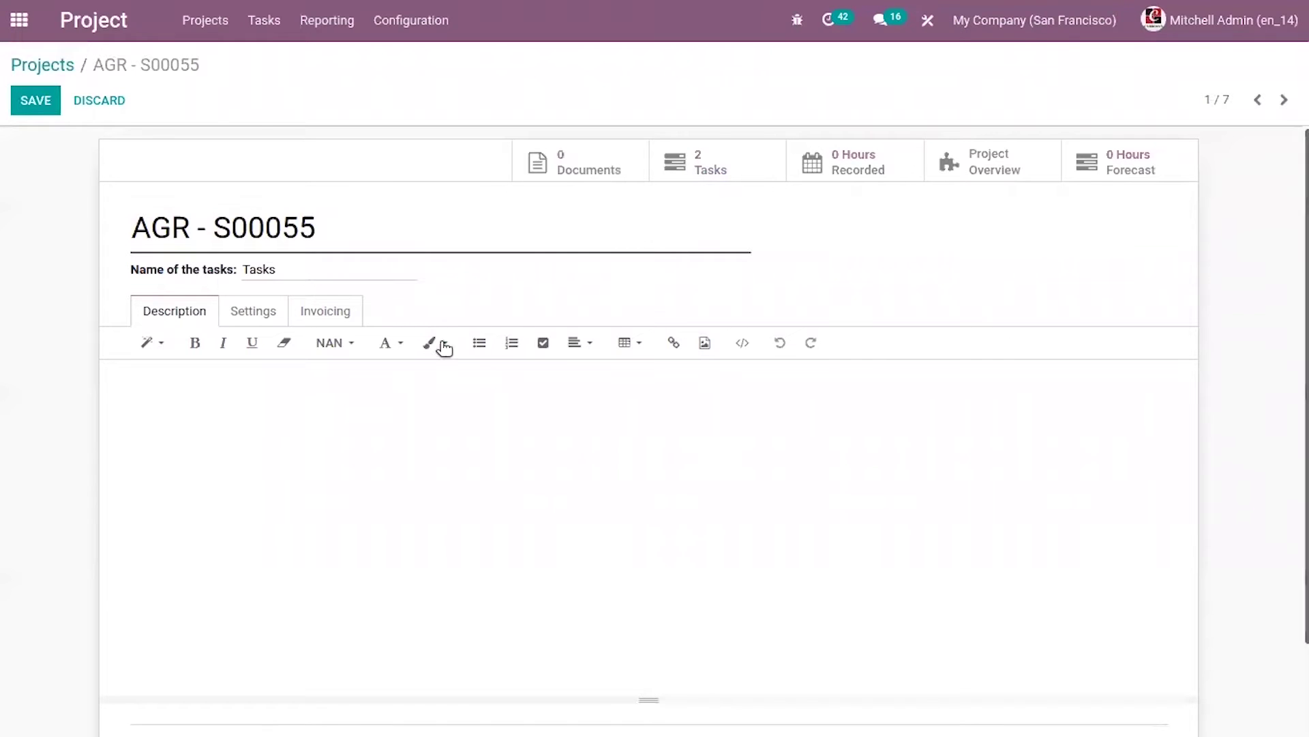
pyautogui.click(250, 321)
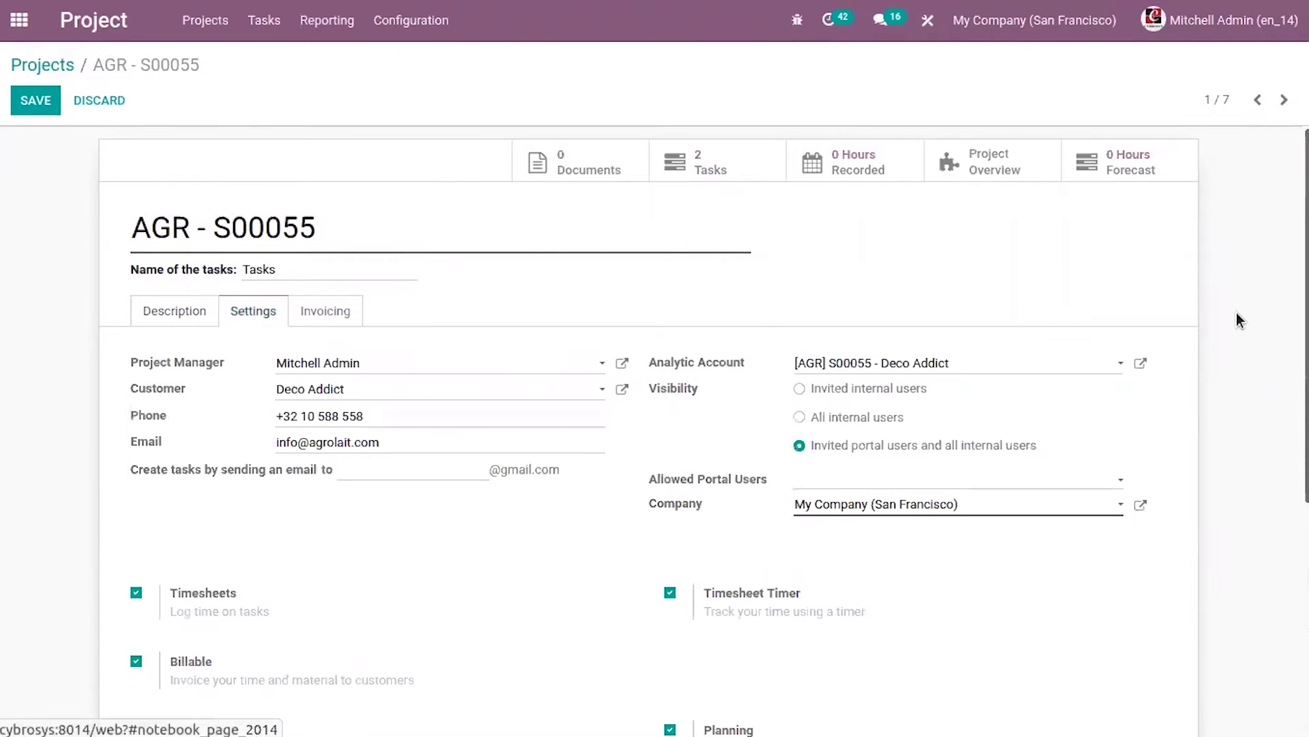
pyautogui.scroll(-4, 1240, 321)
pyautogui.scroll(4, 652, 420)
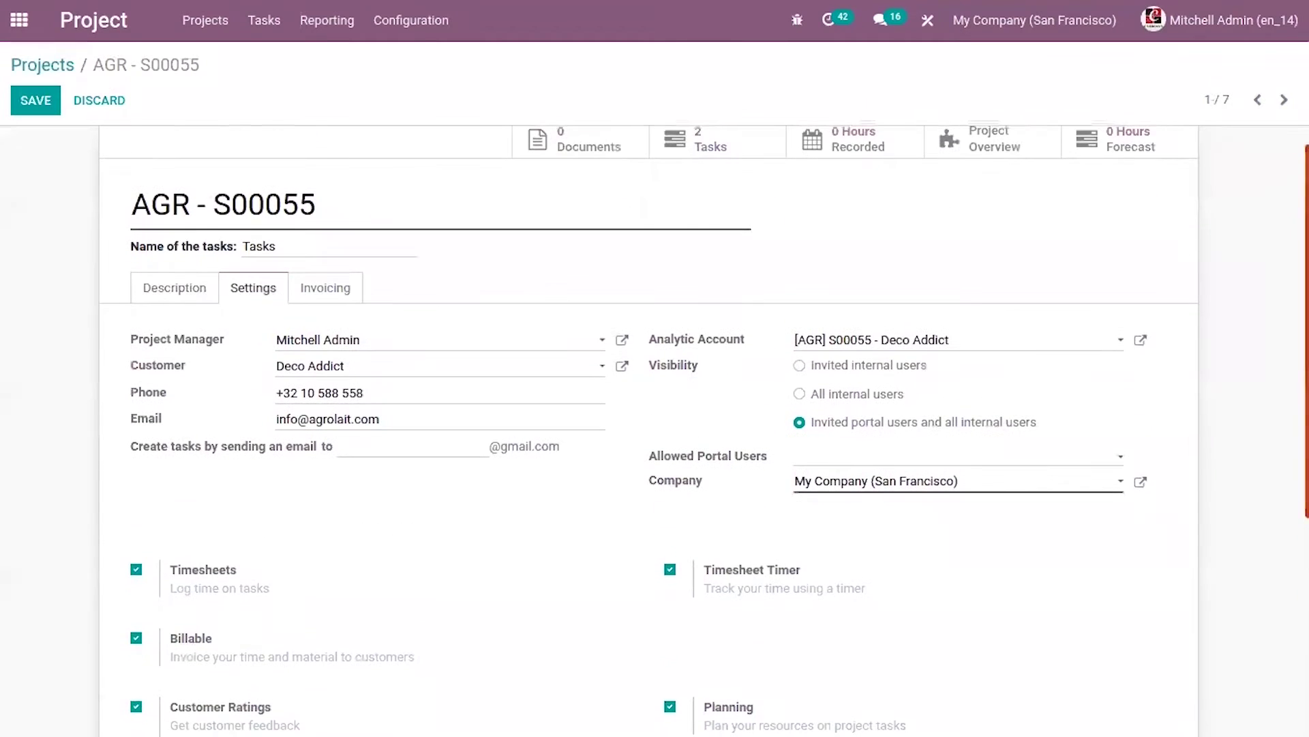
pyautogui.scroll(-1, 744, 204)
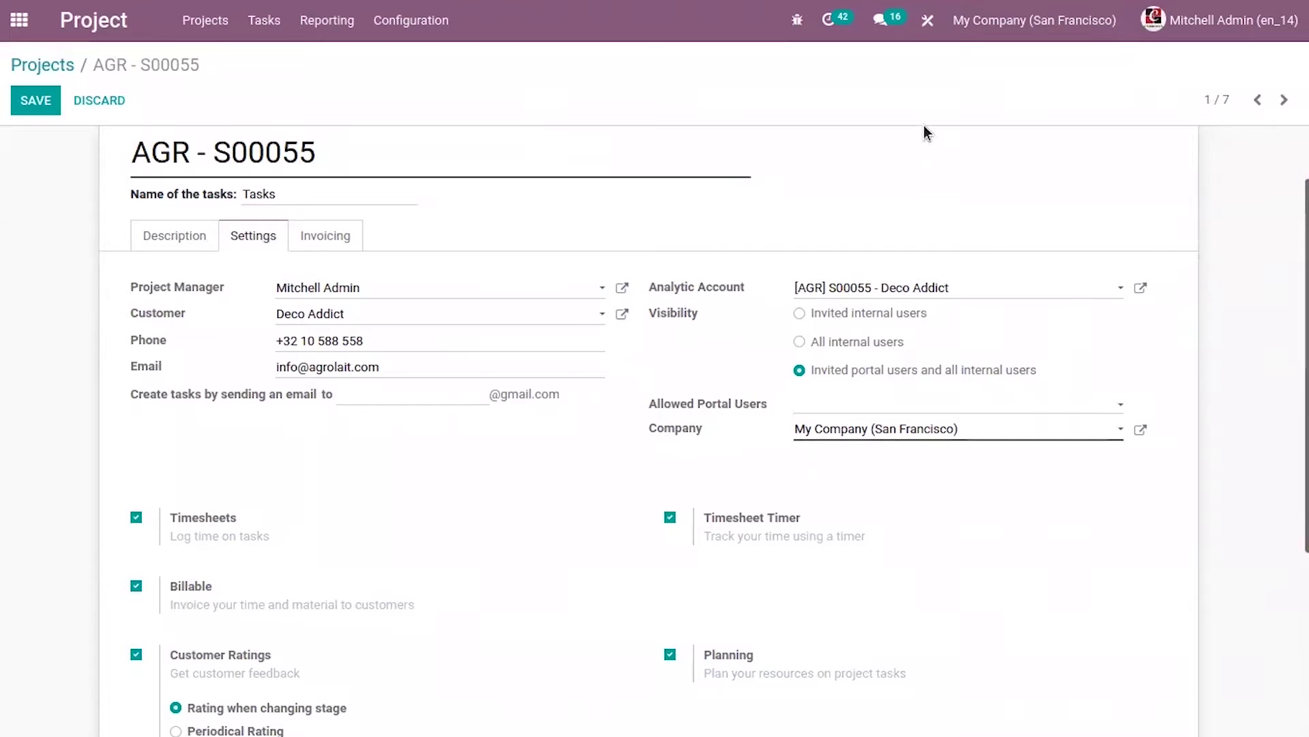
pyautogui.click(928, 20)
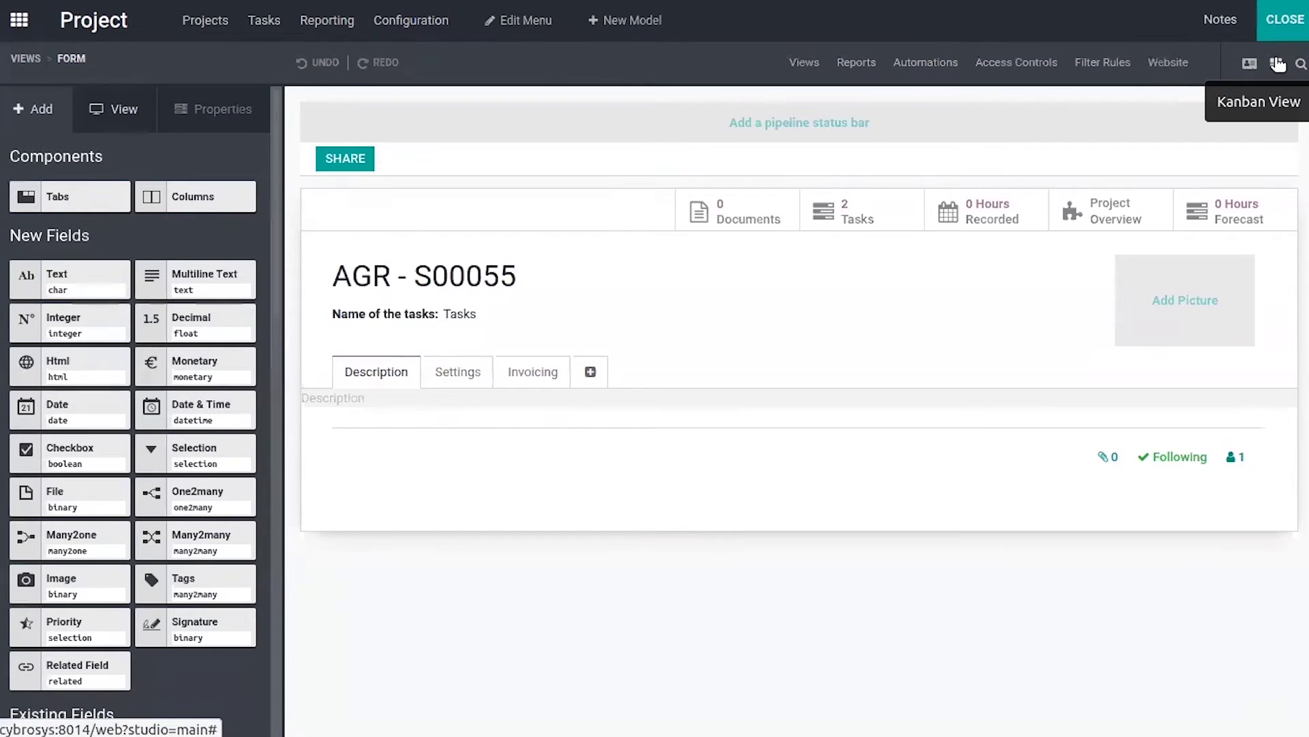
# Show the Projects views overview and bring up the Kanban view's options
pyautogui.click(803, 63)
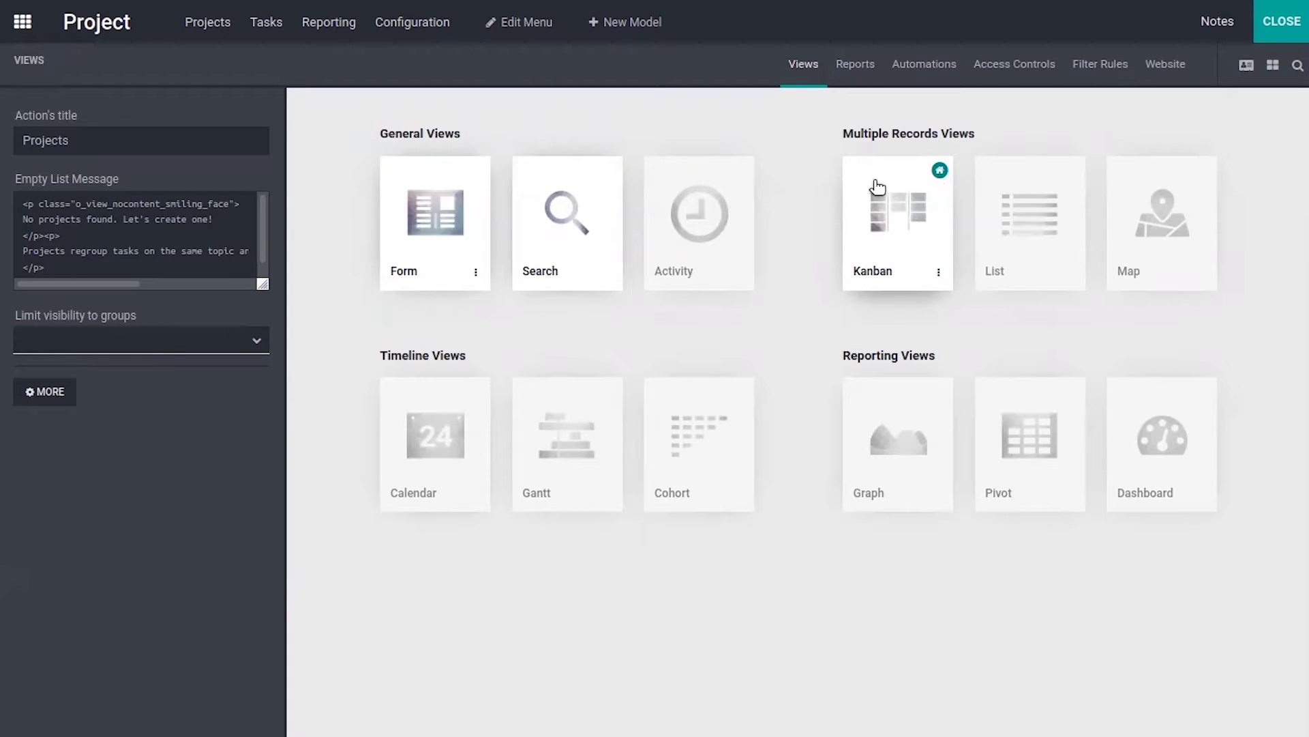
pyautogui.click(940, 275)
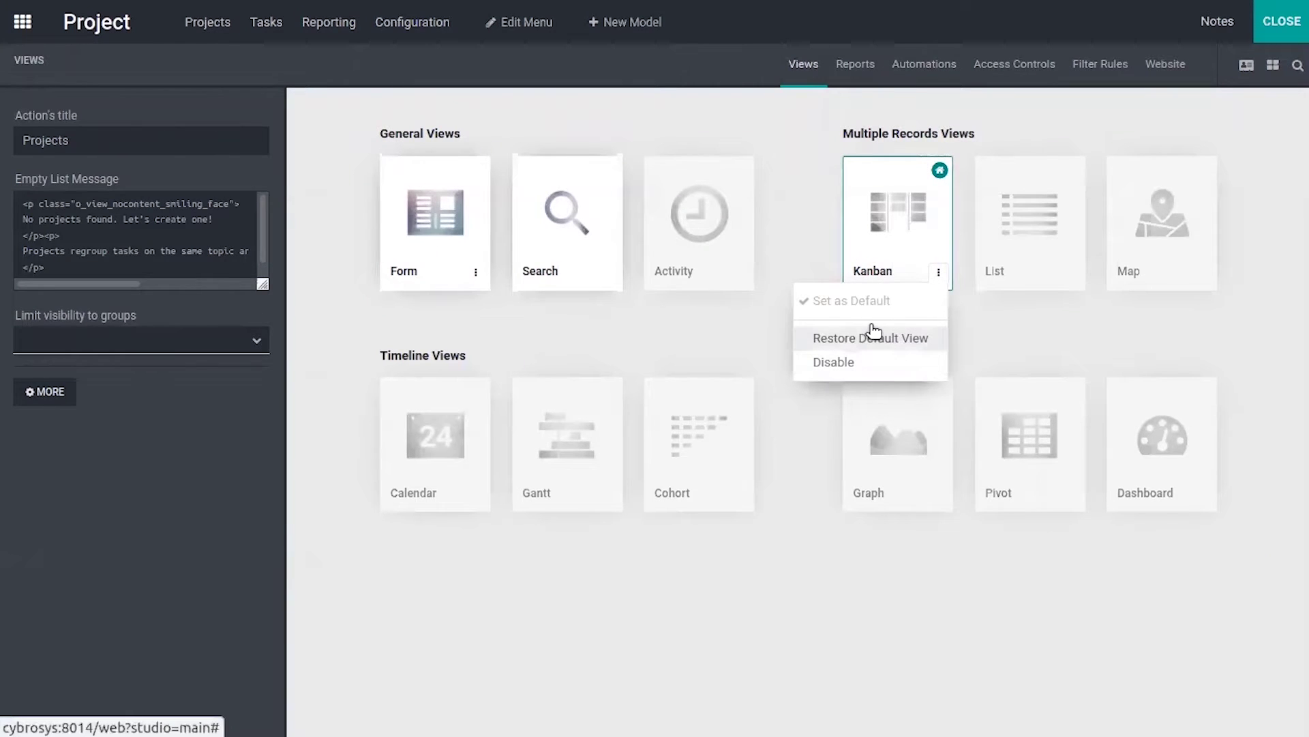
# Open the Projects kanban view in the Studio editor and list the default grouping fields
pyautogui.click(884, 208)
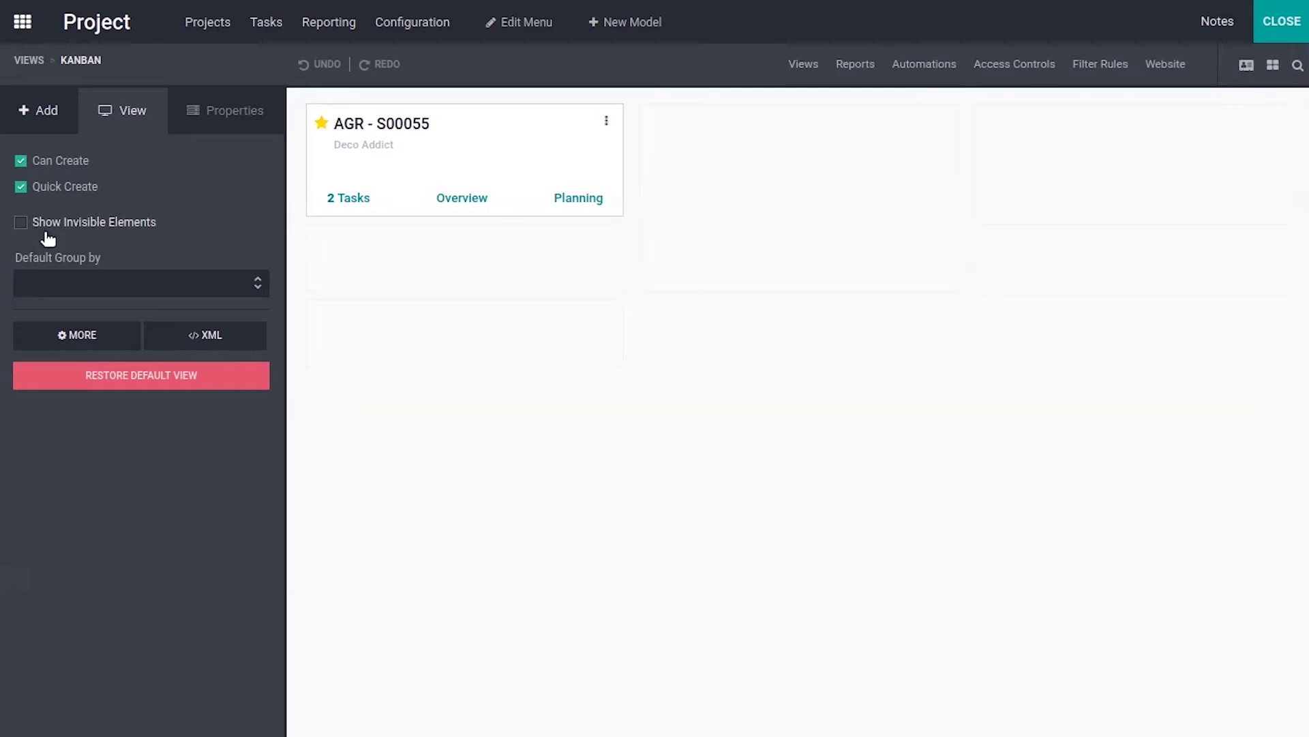
pyautogui.click(61, 285)
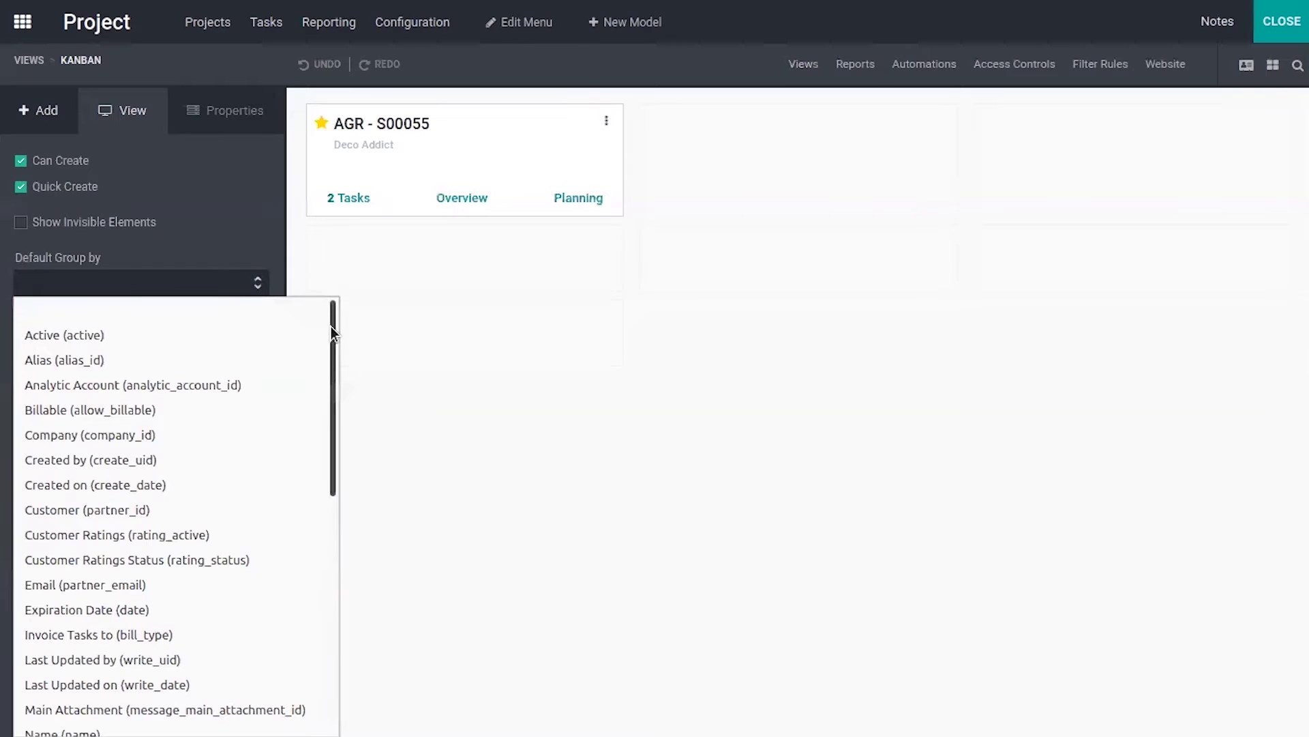
# Set the kanban's Default Group by to Customer (partner_id) and leave Studio
pyautogui.moveTo(327, 327); pyautogui.dragTo(326, 354)
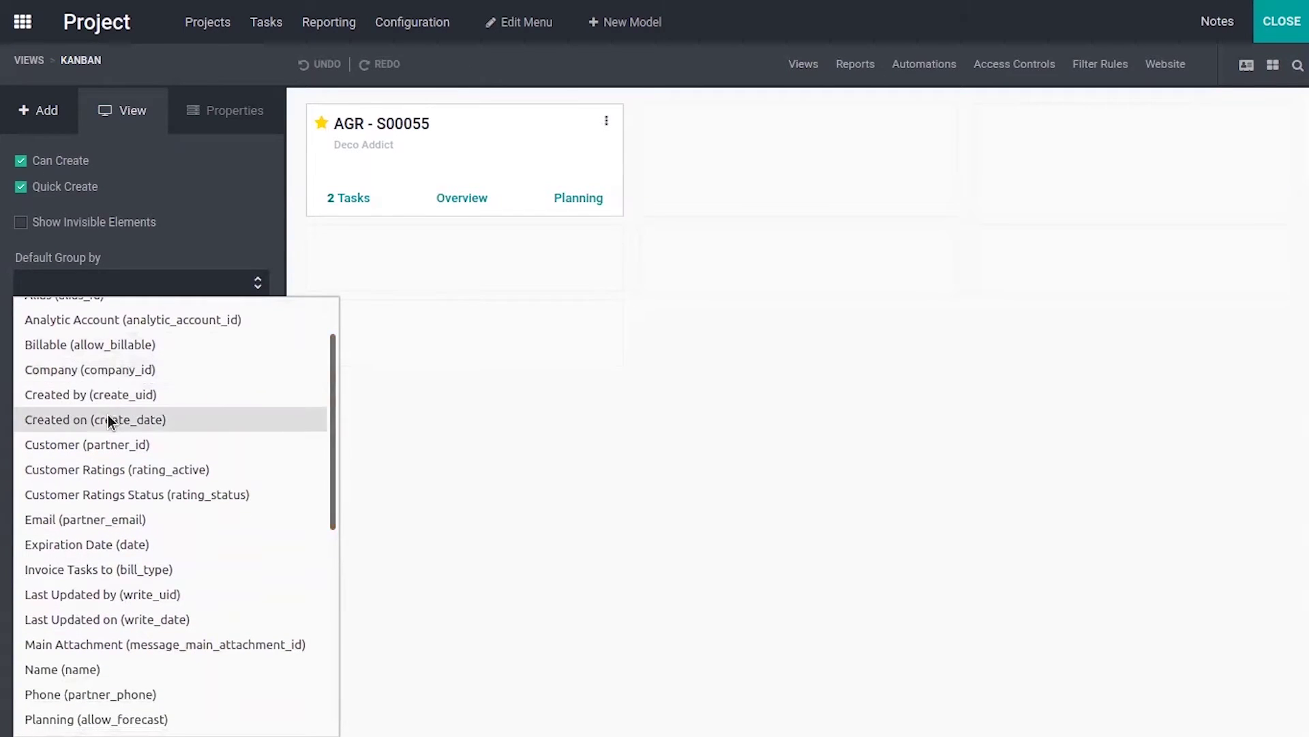
pyautogui.click(94, 443)
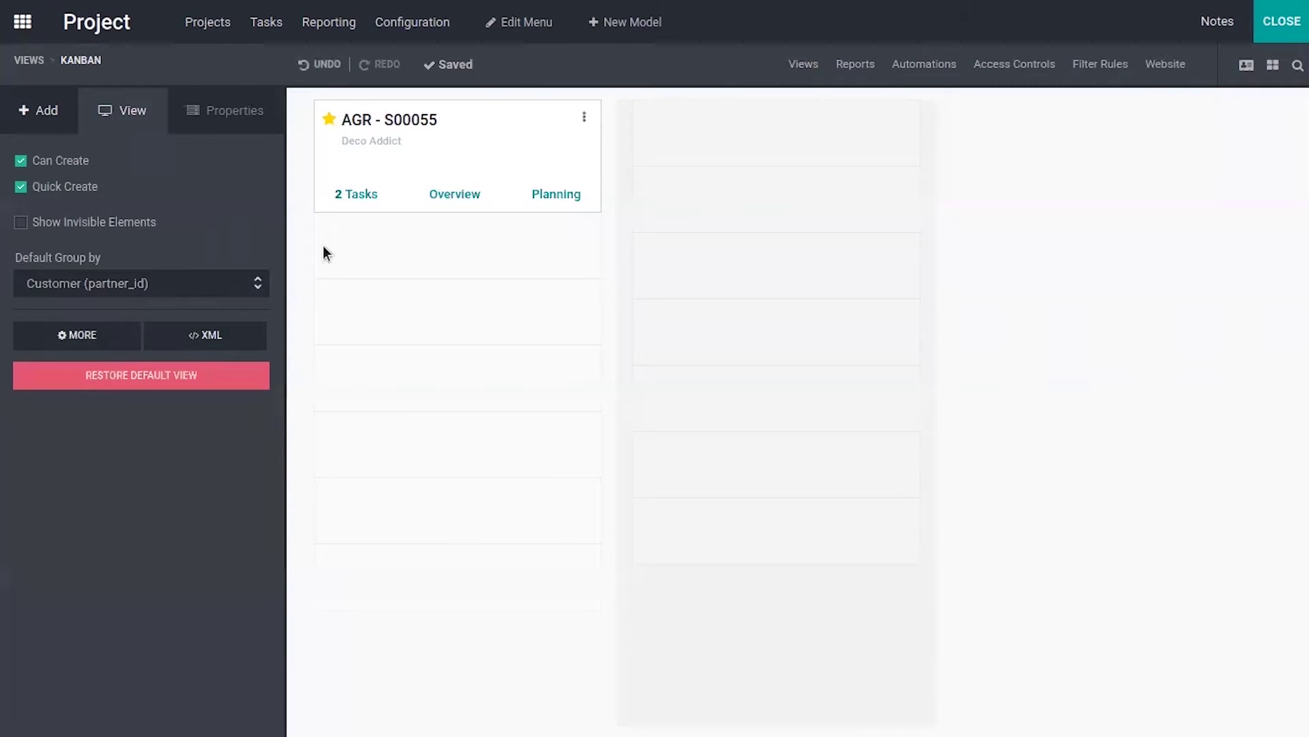
pyautogui.click(1281, 21)
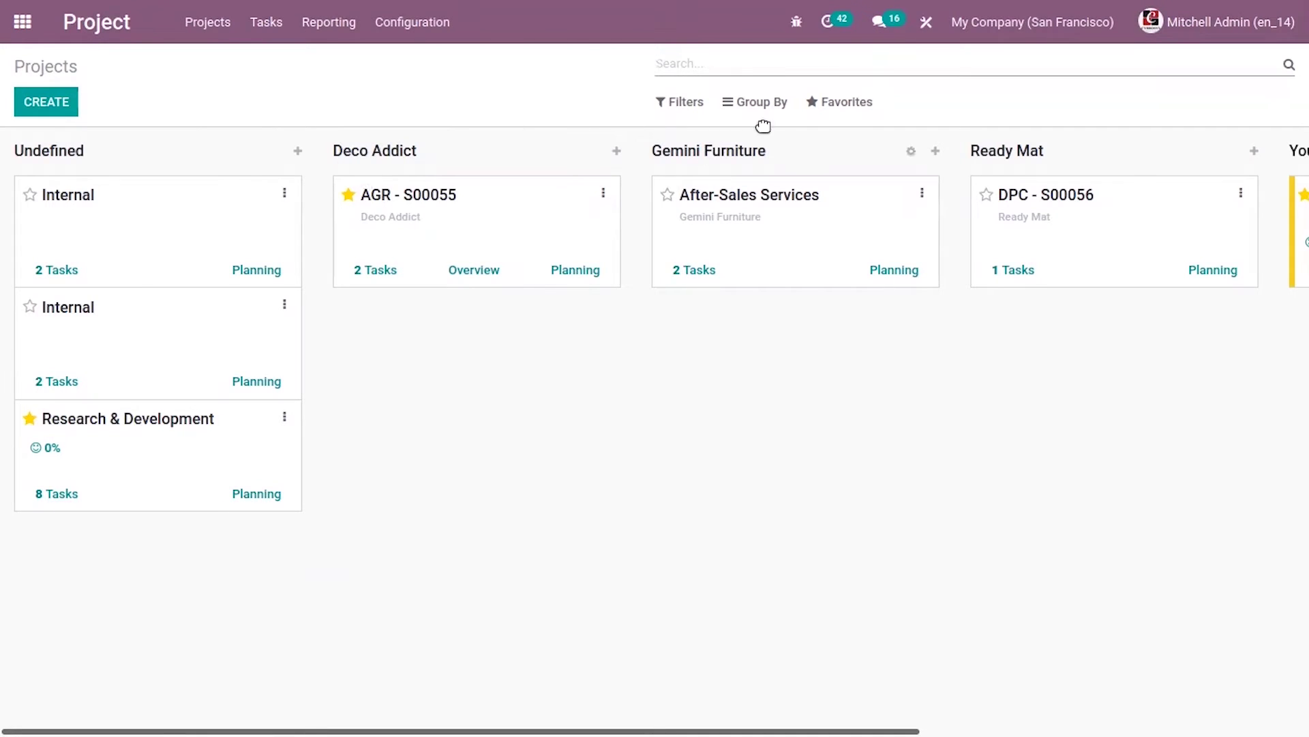
# Scroll across the customer-grouped board and reopen the Studio kanban editor
pyautogui.moveTo(193, 723); pyautogui.dragTo(161, 718)
pyautogui.click(923, 19)
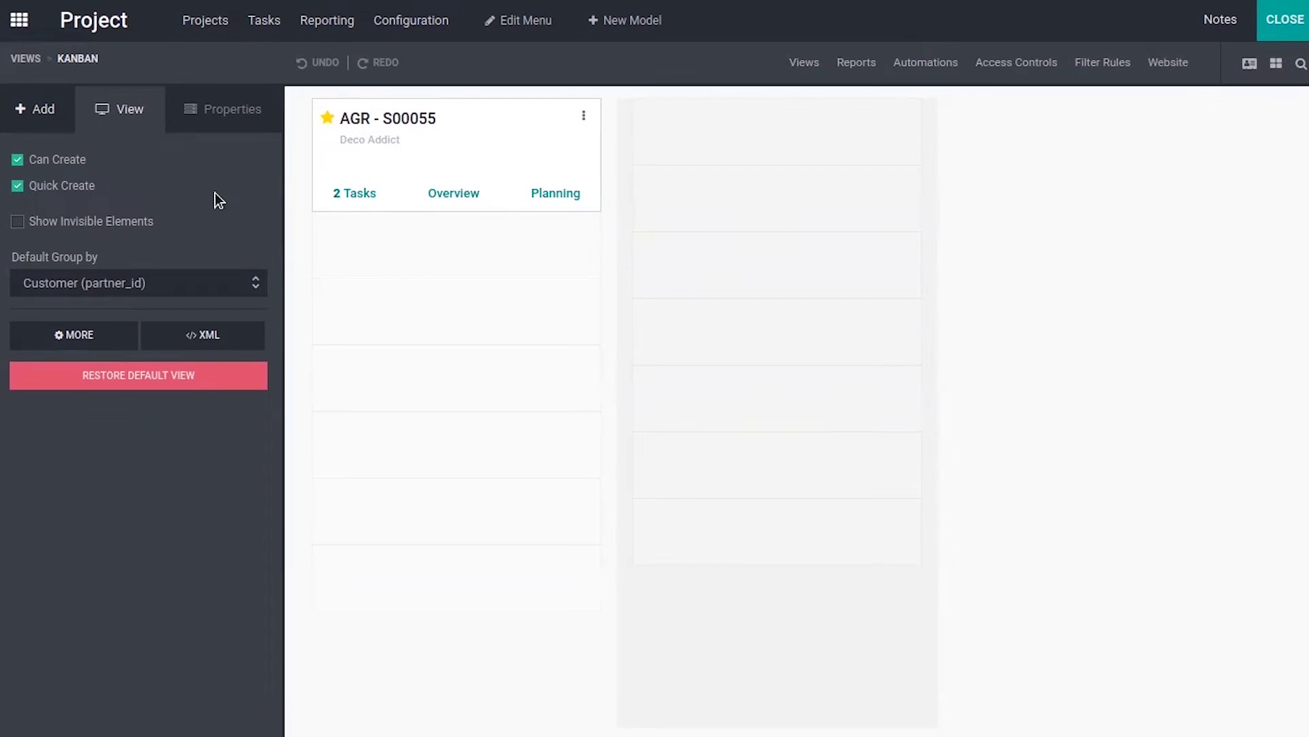
# Browse the fields and components available in Studio's Add tab
pyautogui.click(39, 113)
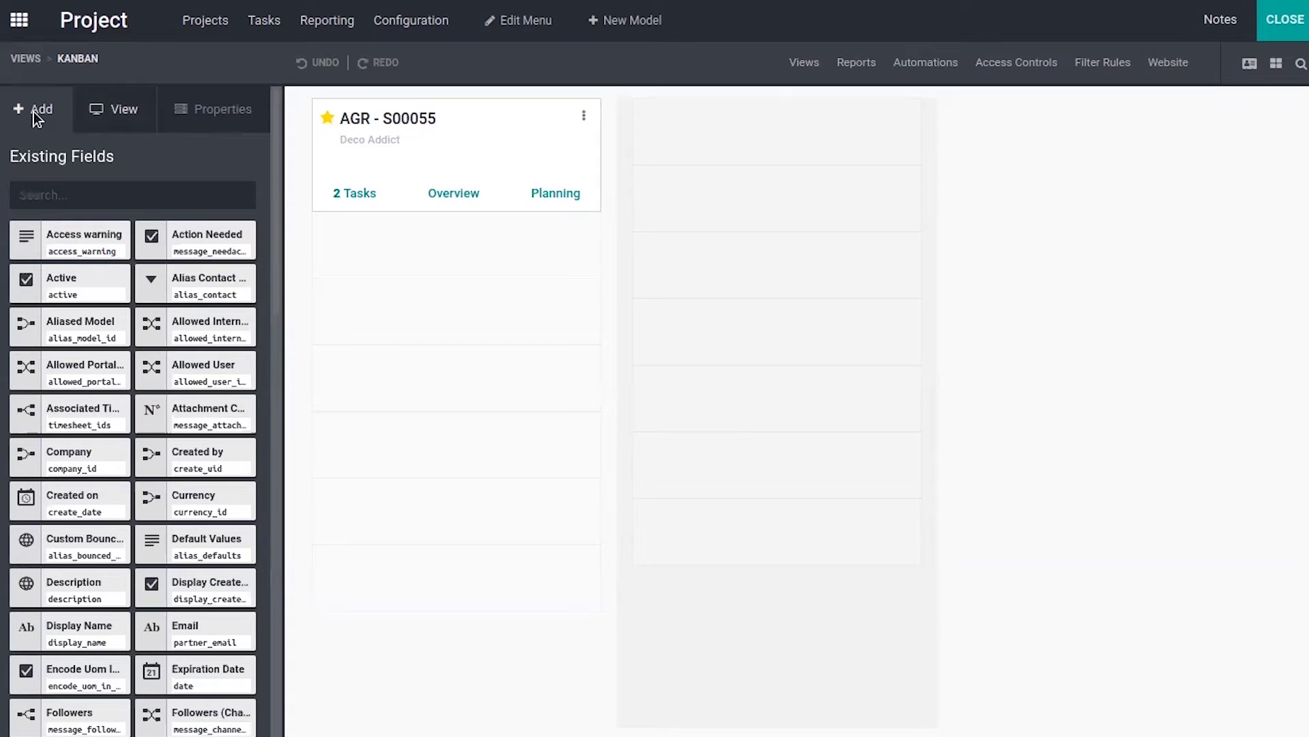
pyautogui.scroll(-1, 277, 249)
pyautogui.moveTo(277, 249); pyautogui.dragTo(275, 511)
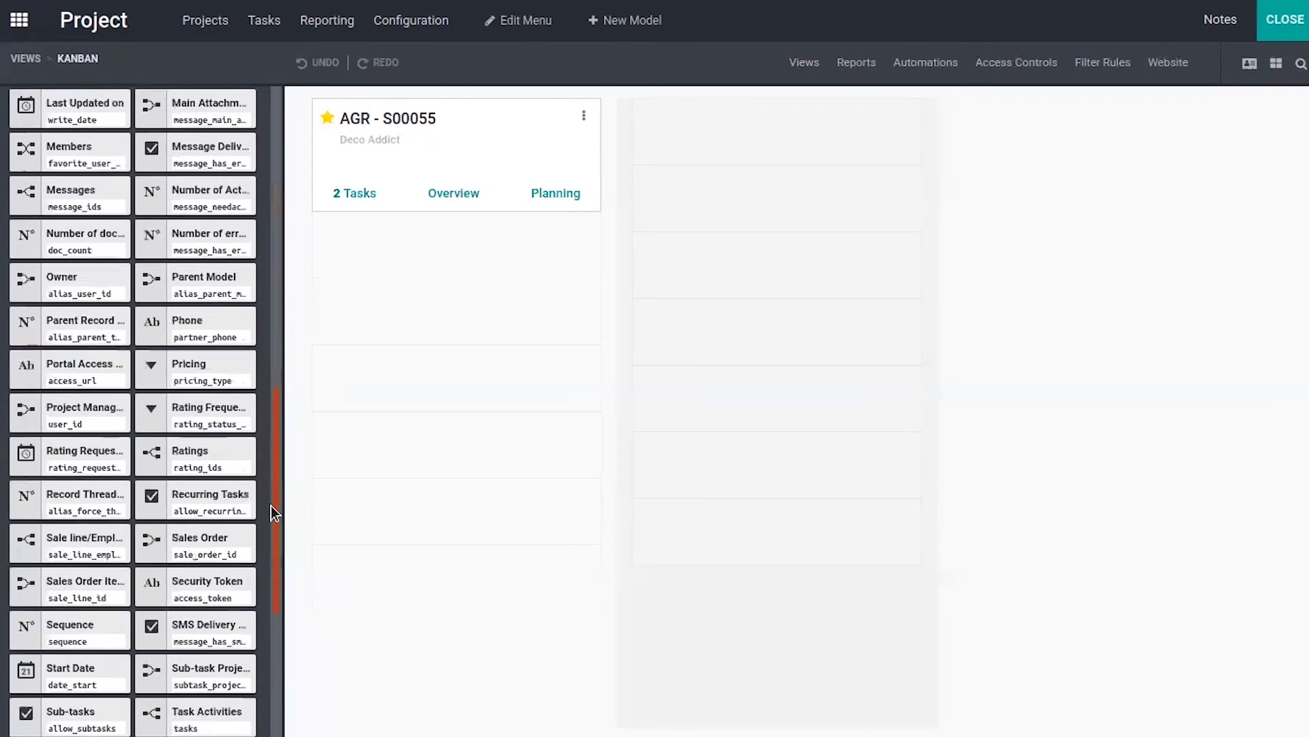
pyautogui.click(273, 214)
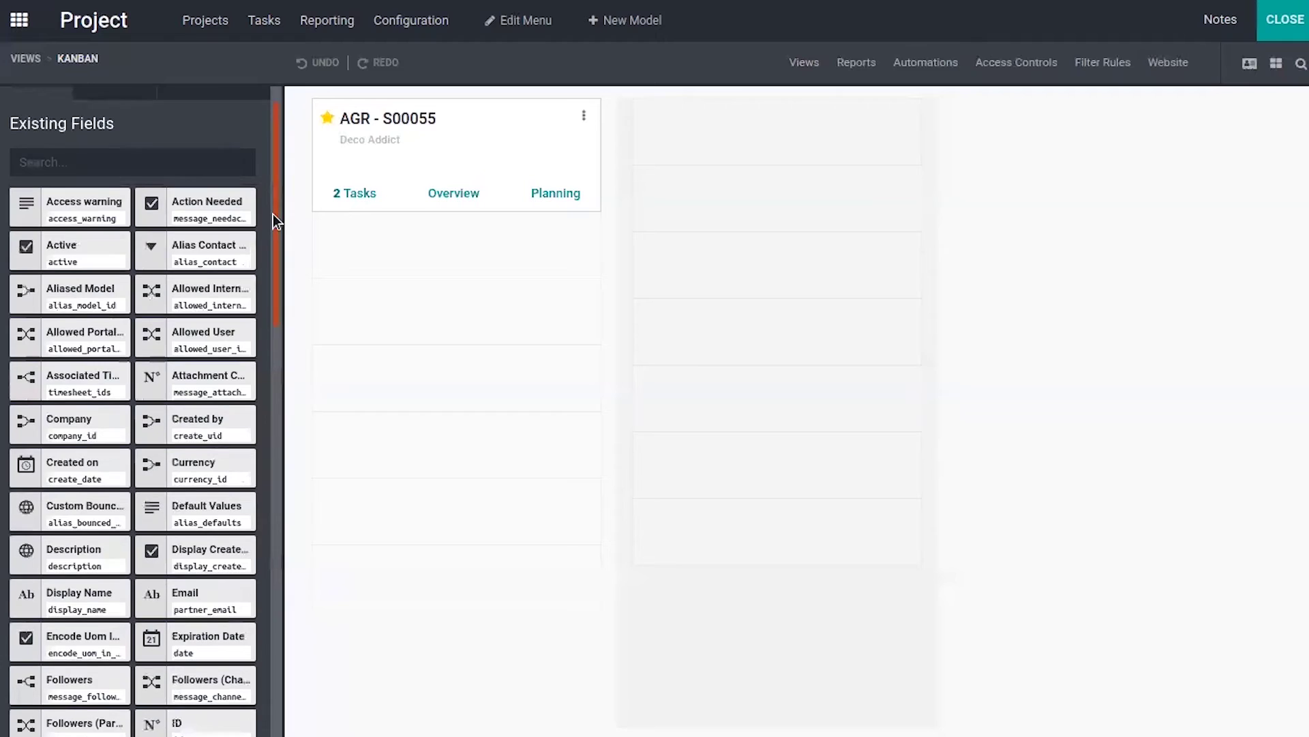
pyautogui.moveTo(273, 214); pyautogui.dragTo(285, 131)
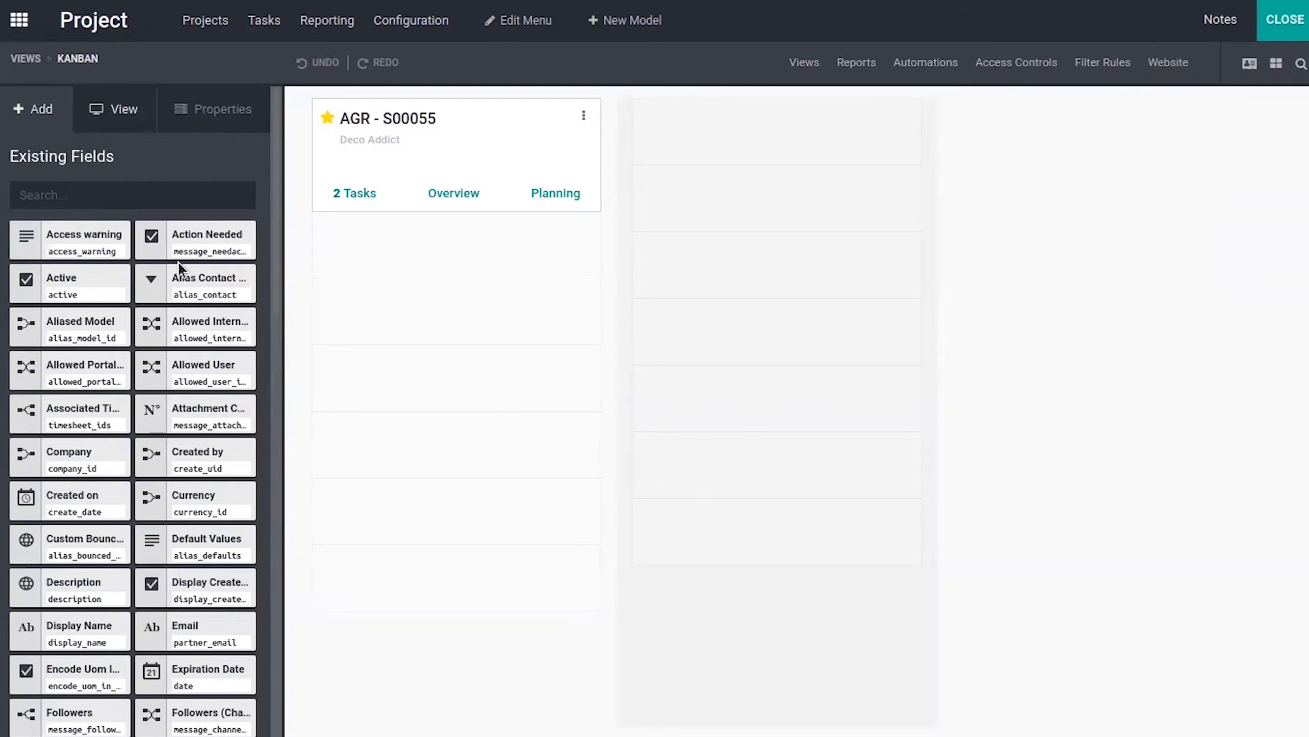
# Search existing fields for 'em' and place Email below the customer name on the card
pyautogui.click(34, 202)
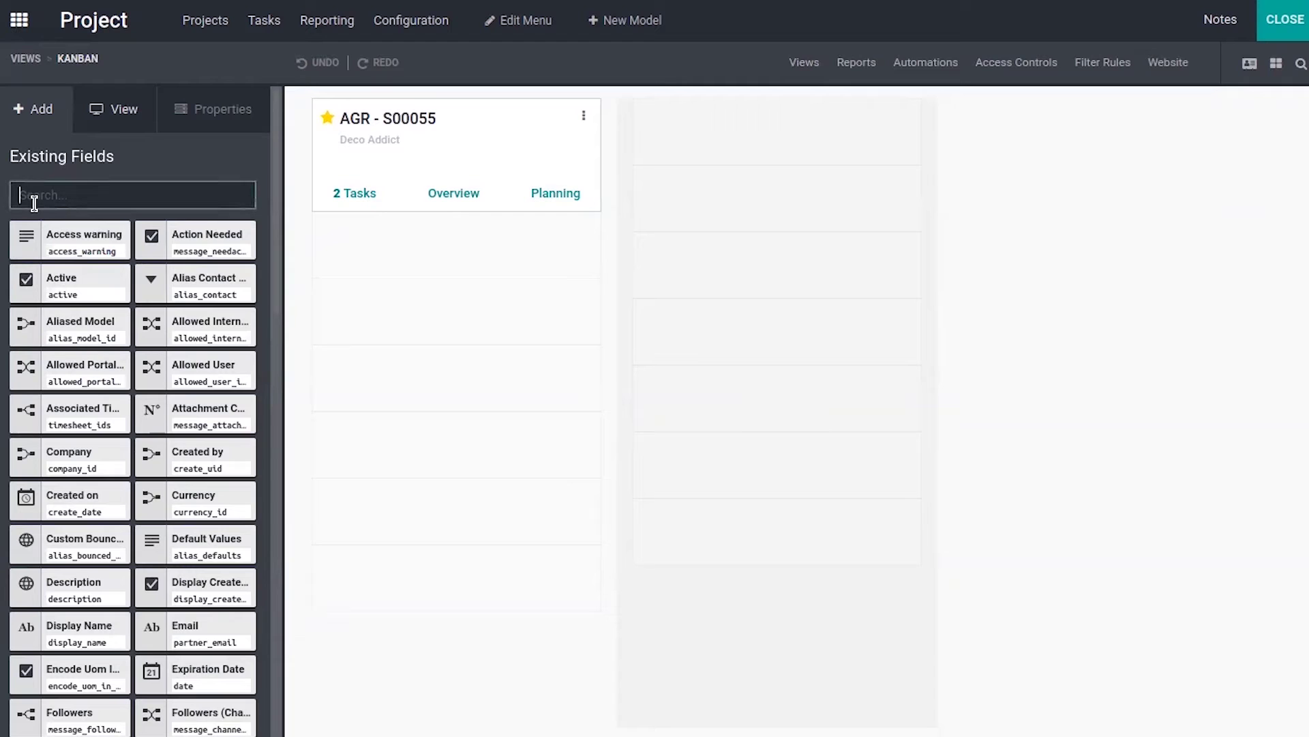
pyautogui.write('dep')
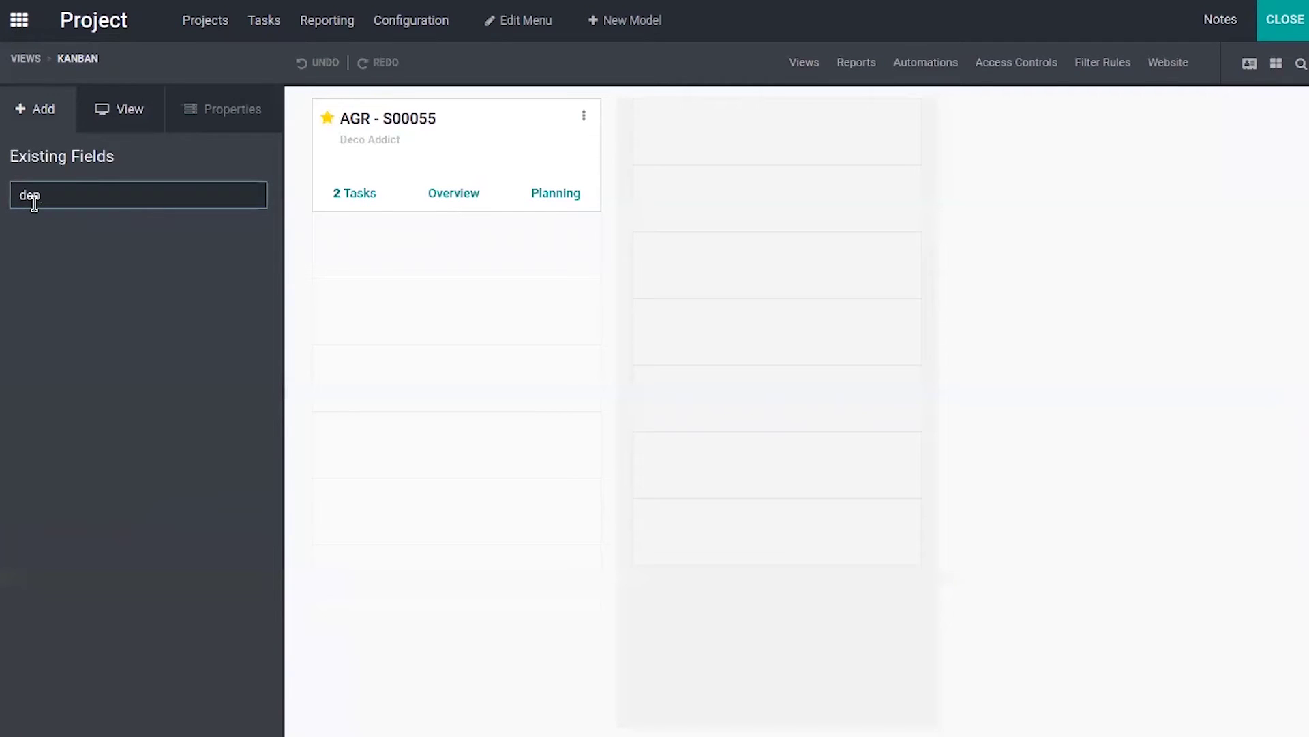
pyautogui.press('BackSpace')
pyautogui.press('BackSpace')
pyautogui.press('BackSpace')
pyautogui.write('e')
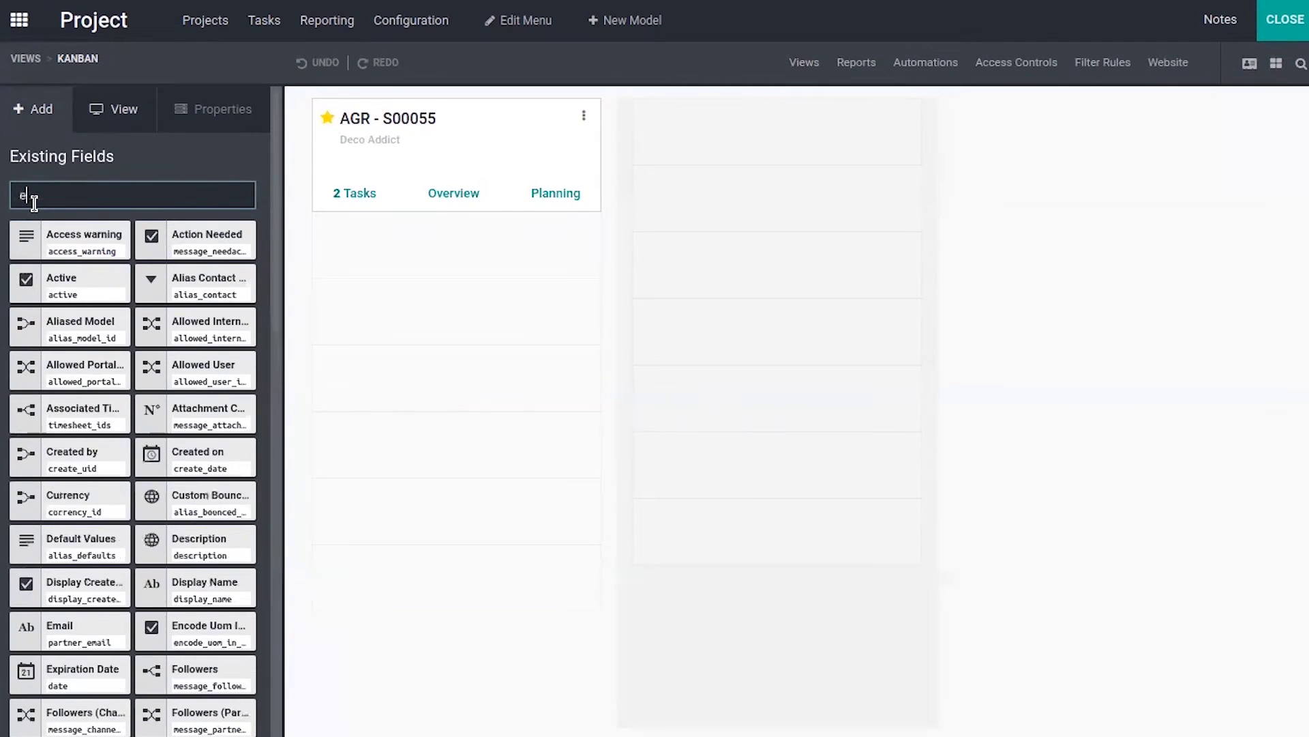
pyautogui.write('m')
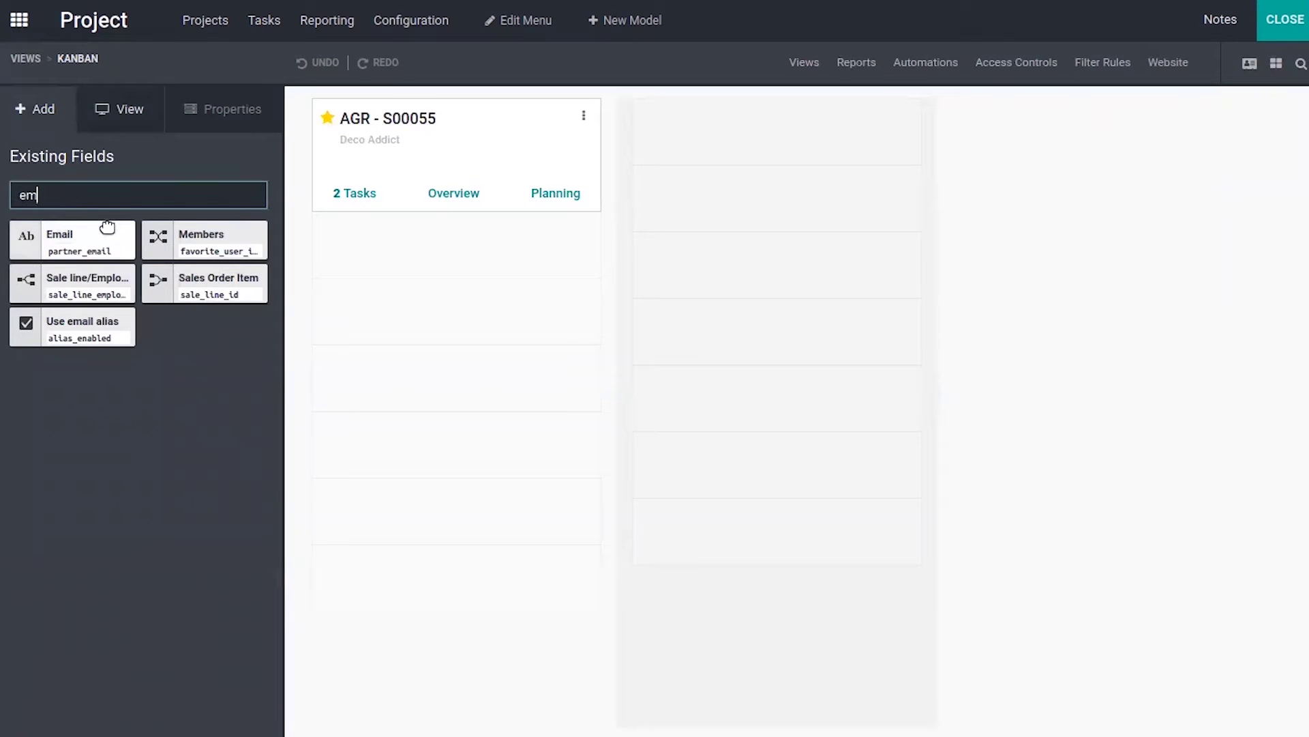
pyautogui.moveTo(91, 248); pyautogui.dragTo(411, 183)
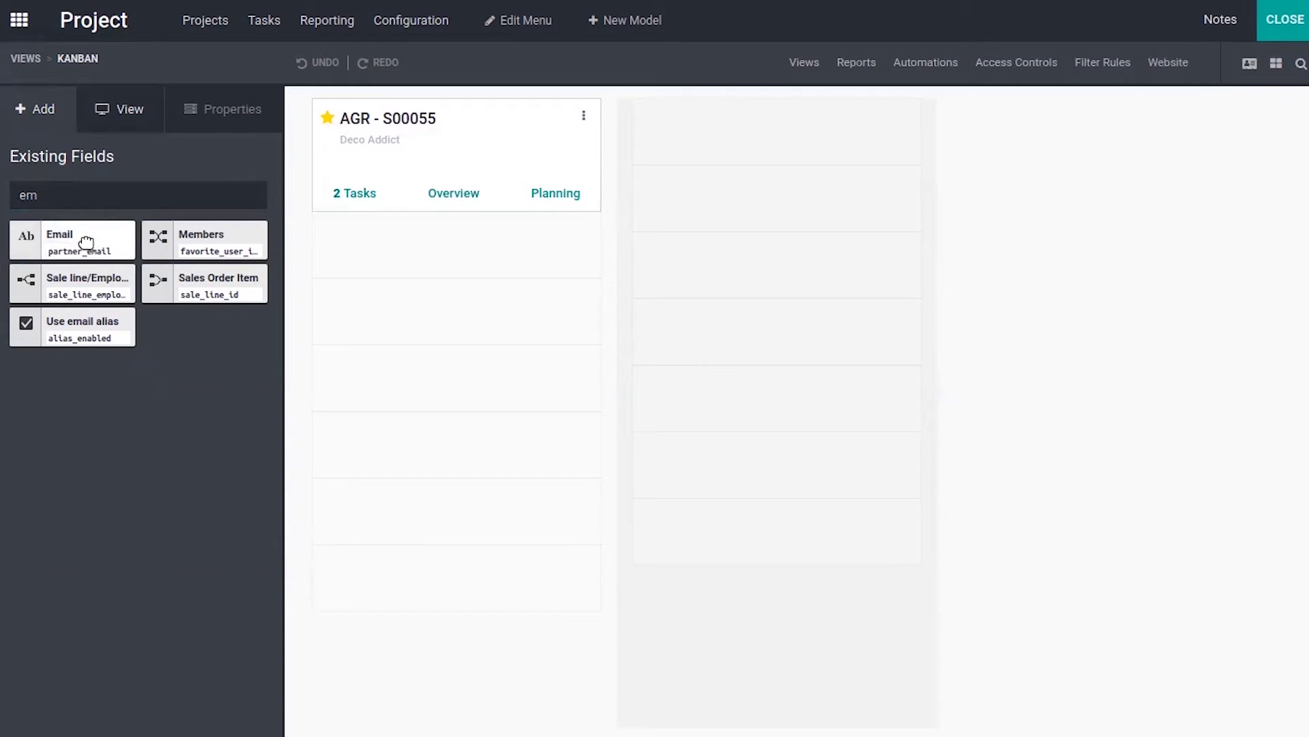
pyautogui.moveTo(88, 246); pyautogui.dragTo(428, 155)
pyautogui.moveTo(439, 182); pyautogui.dragTo(427, 147)
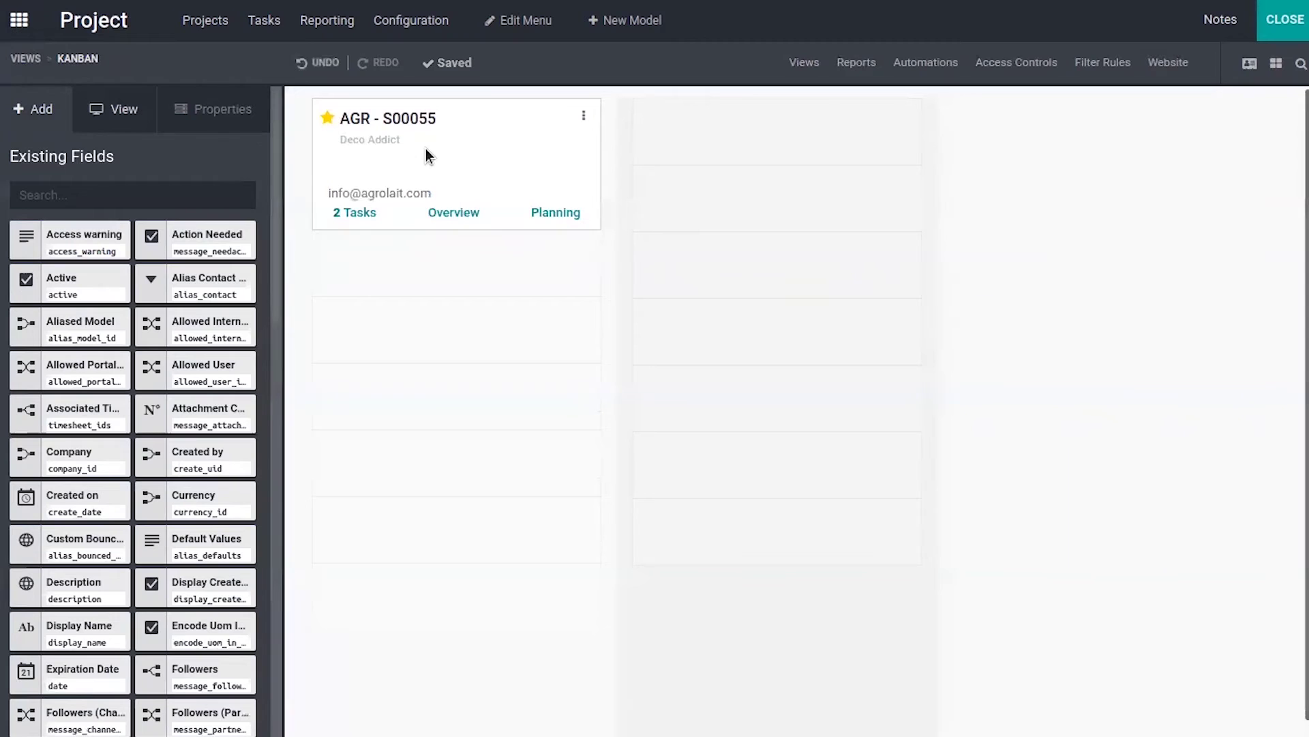
# Search existing fields for 'ph' and add the Phone field above the email on the card
pyautogui.click(154, 188)
pyautogui.write('oho')
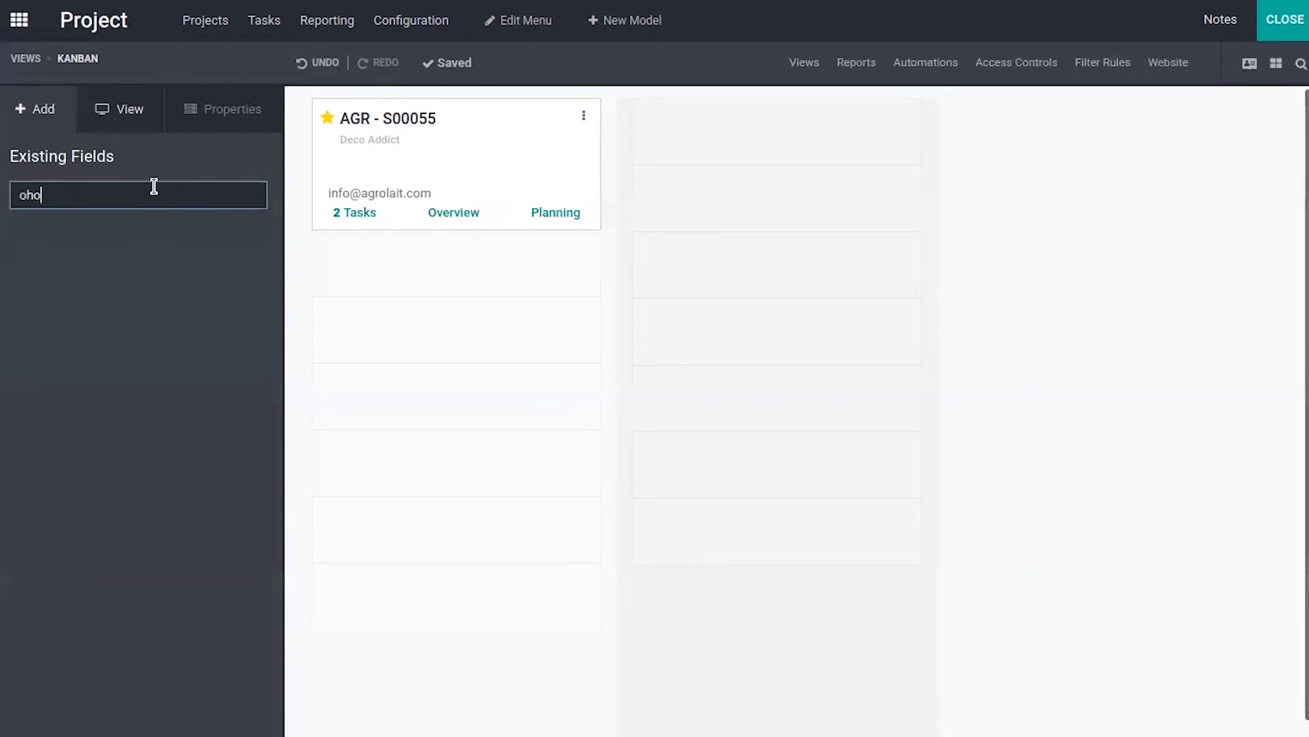
pyautogui.press('BackSpace')
pyautogui.write('ph')
pyautogui.press('BackSpace')
pyautogui.press('BackSpace')
pyautogui.write('p')
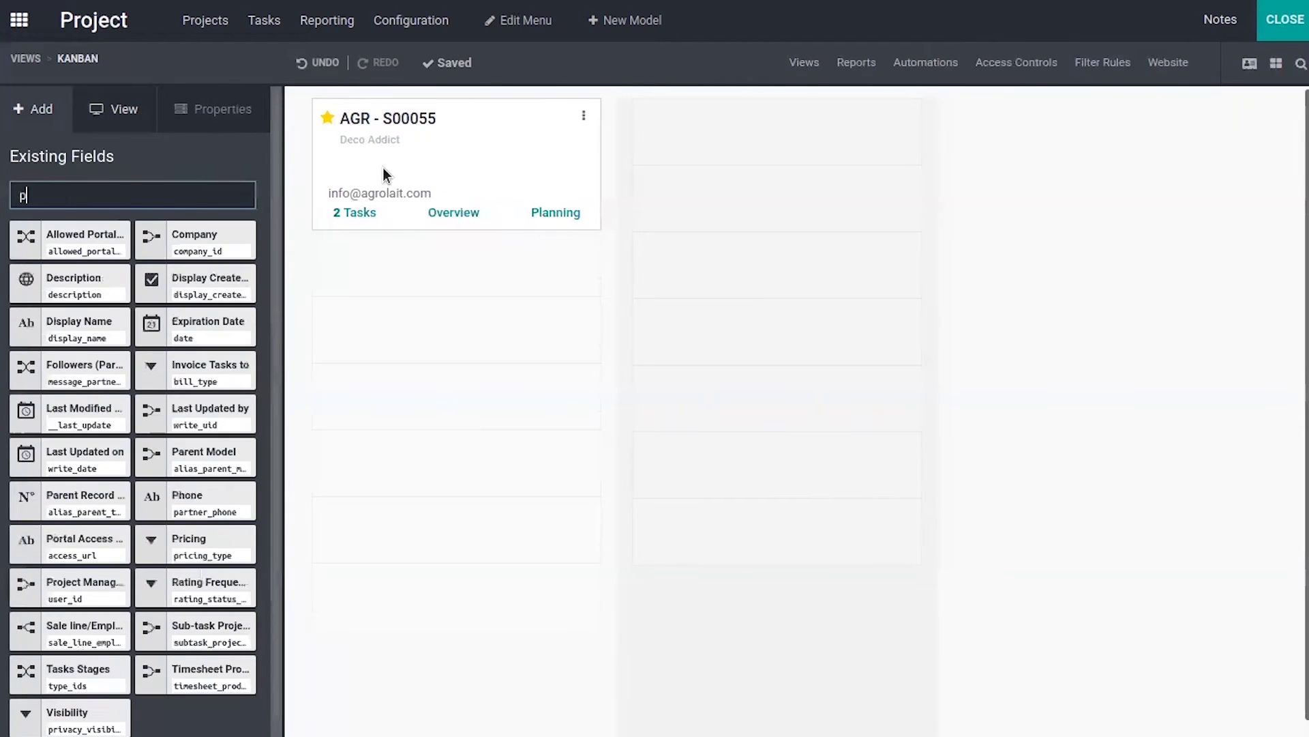
pyautogui.write('h')
pyautogui.moveTo(95, 236); pyautogui.dragTo(410, 168)
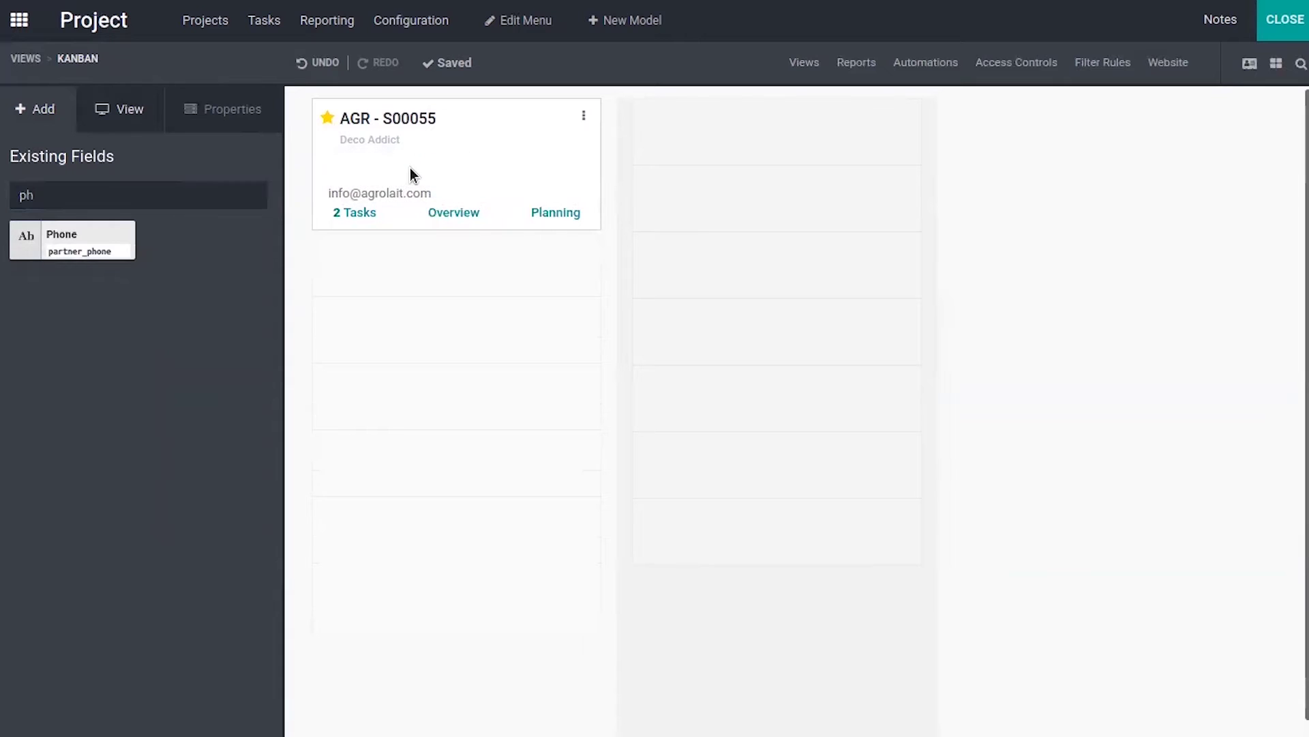
pyautogui.moveTo(58, 235); pyautogui.dragTo(423, 136)
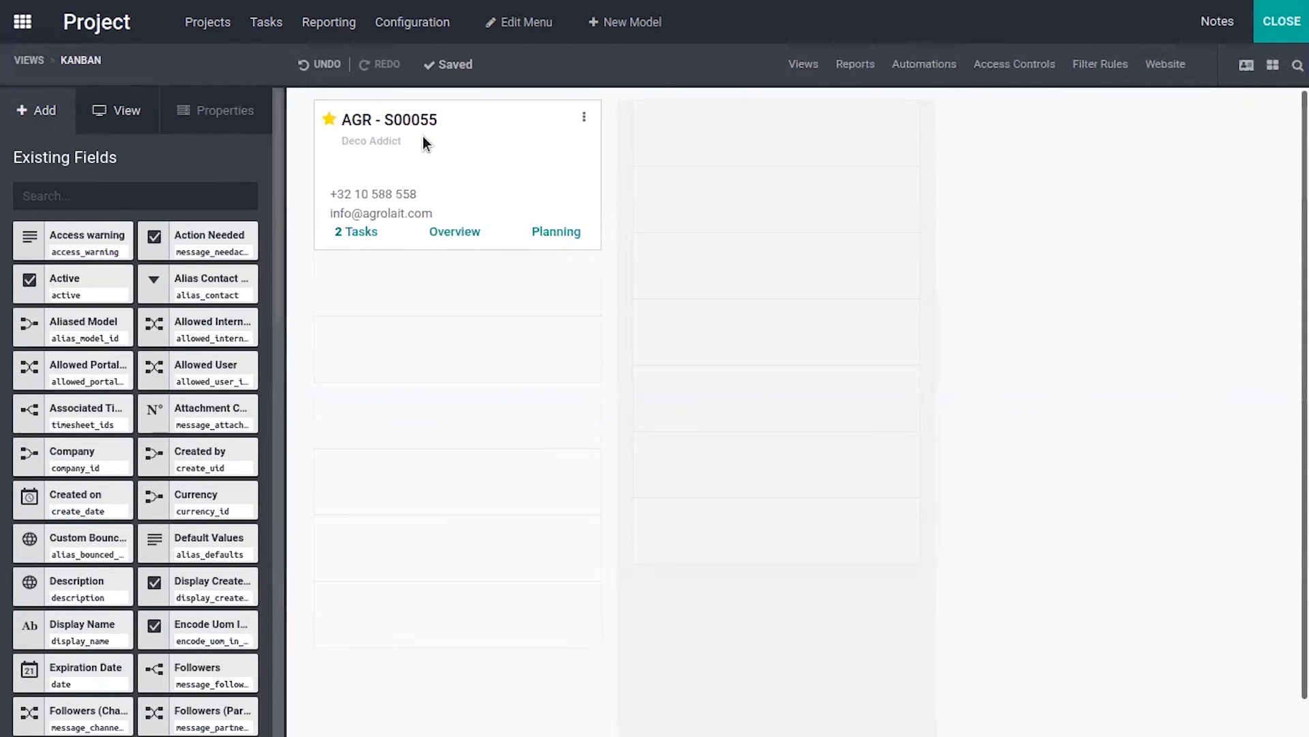
# Search 'pro' and add the Project Manager field above the phone line, checking its properties
pyautogui.click(189, 195)
pyautogui.write('pro')
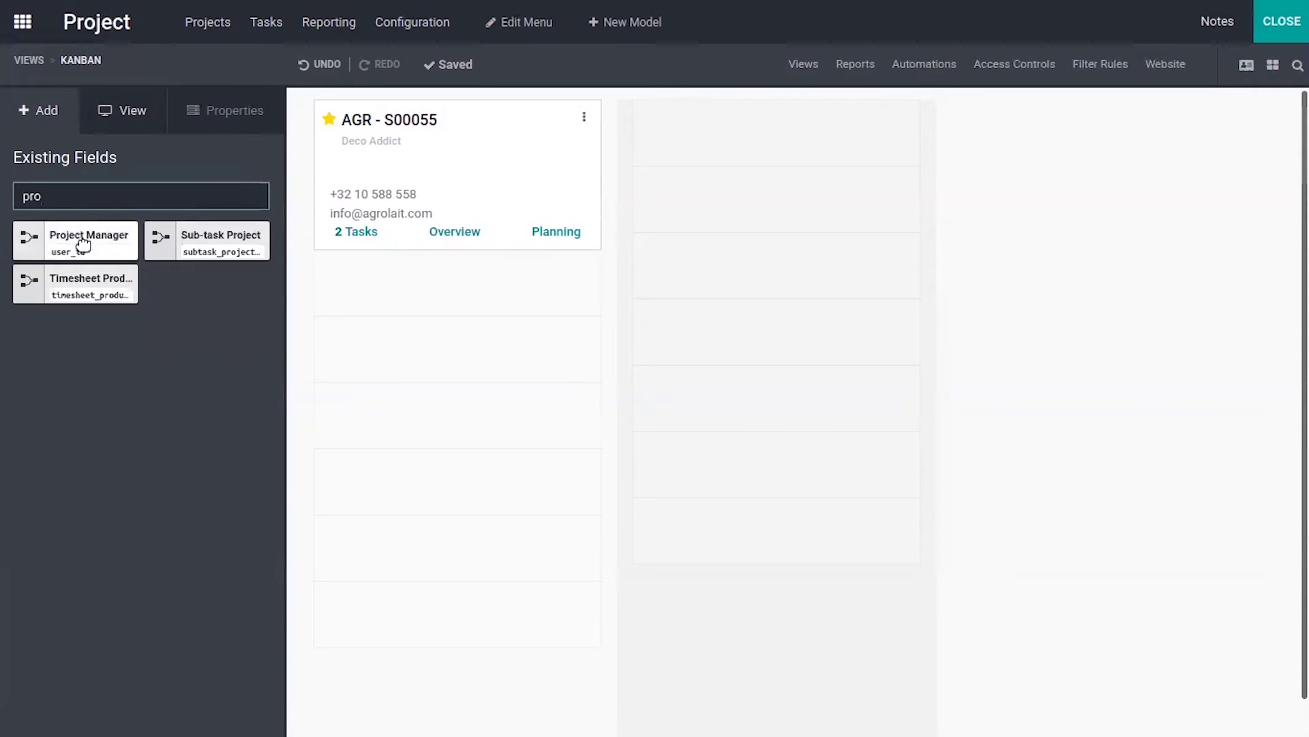
pyautogui.moveTo(79, 245); pyautogui.dragTo(433, 166)
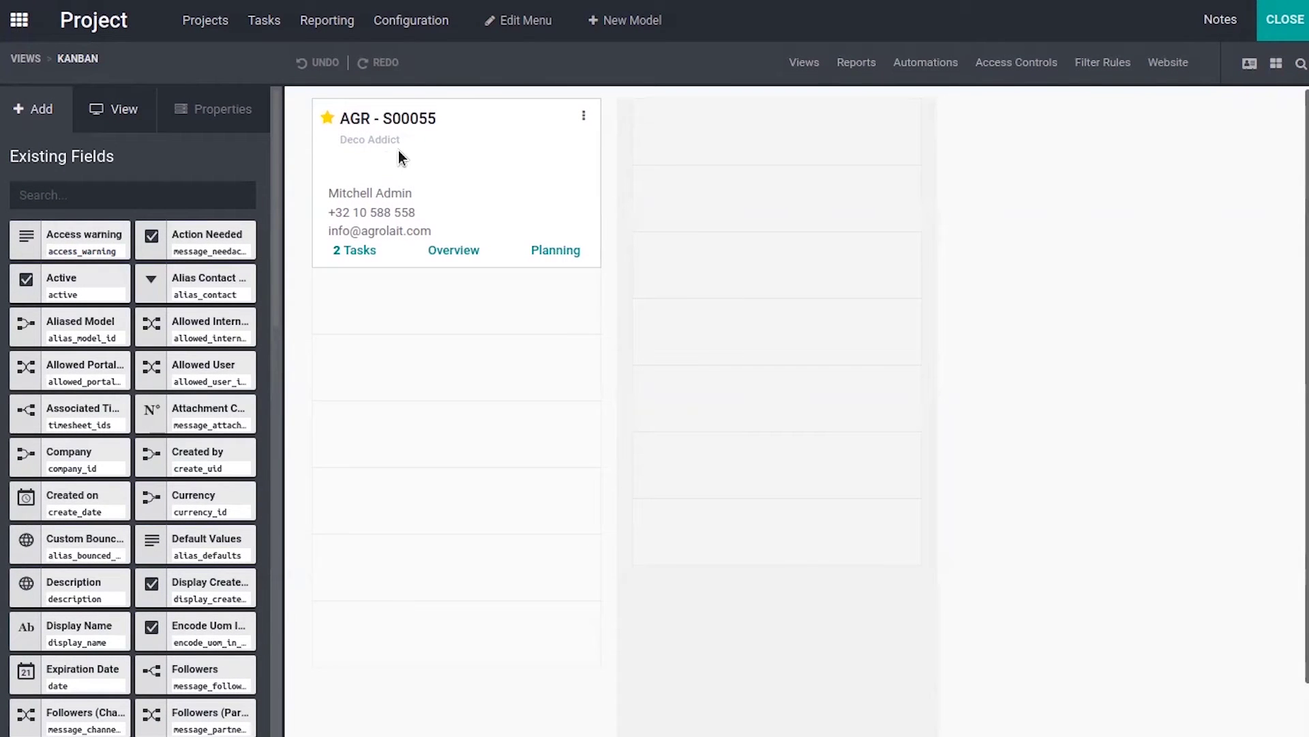
pyautogui.click(383, 194)
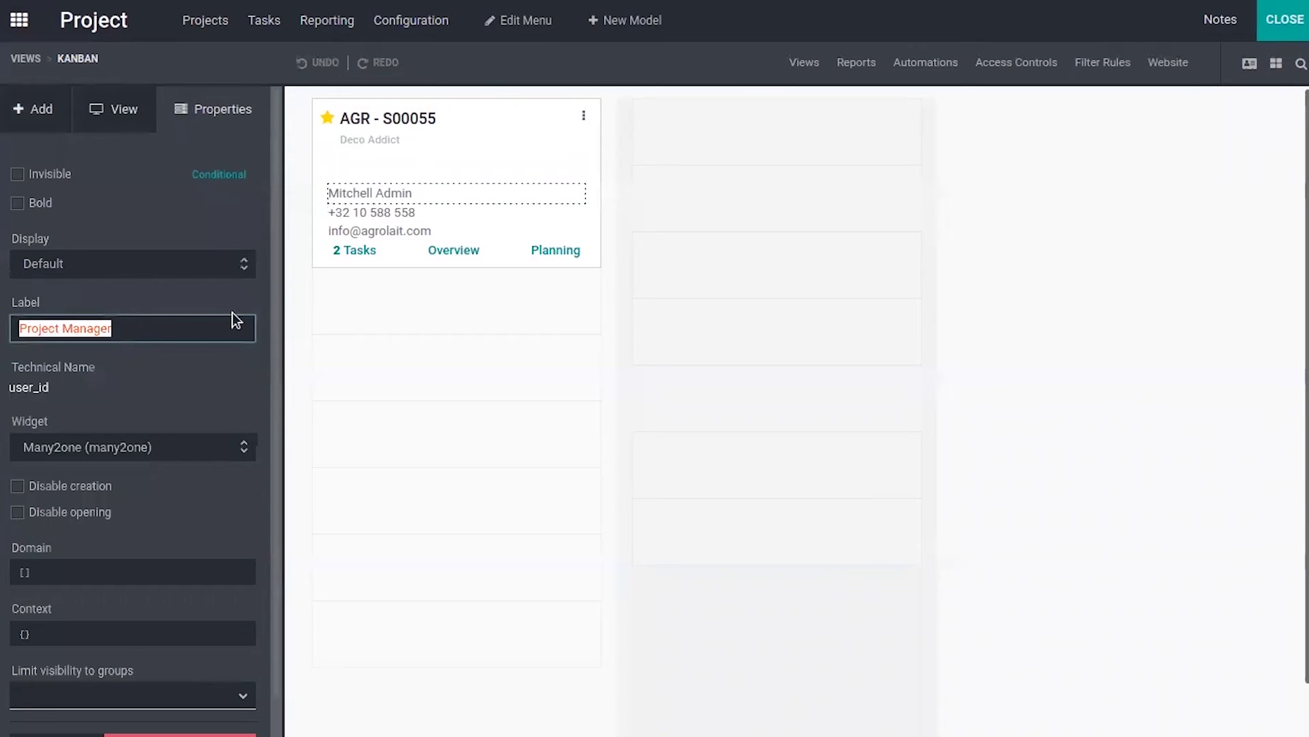
pyautogui.click(150, 331)
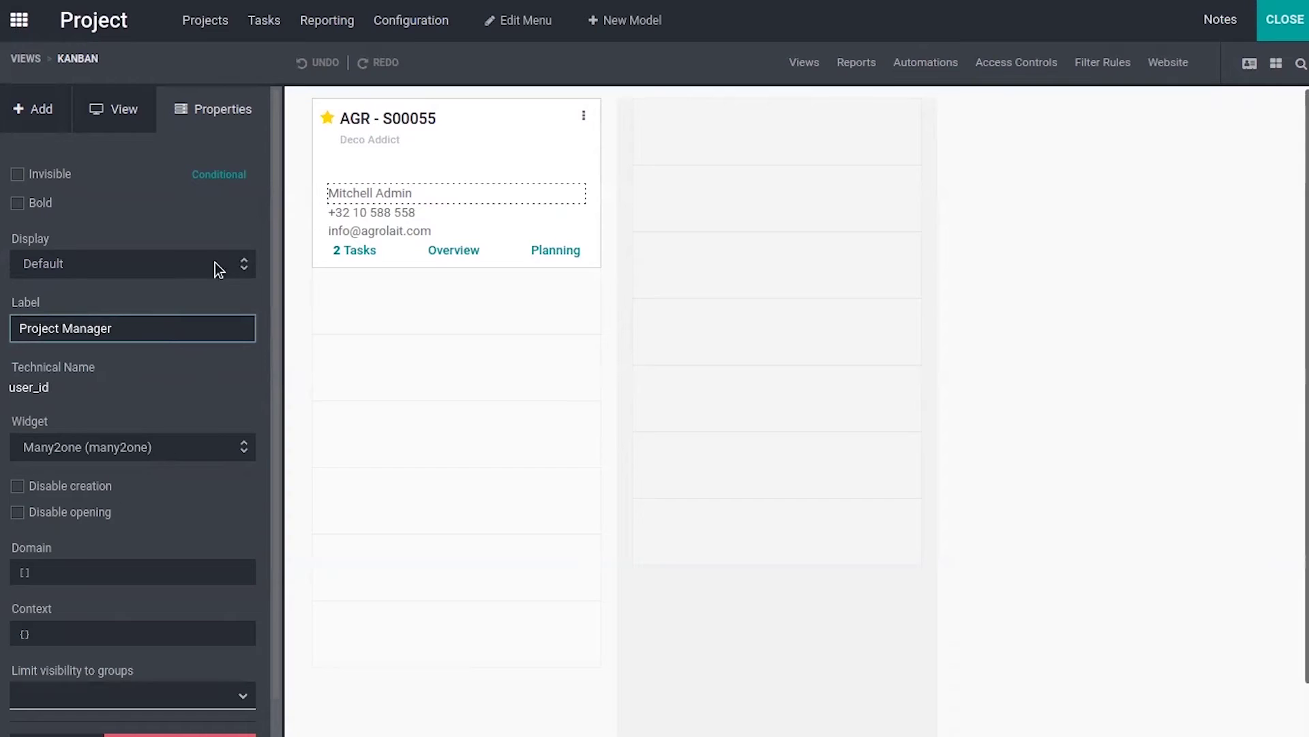
pyautogui.click(411, 232)
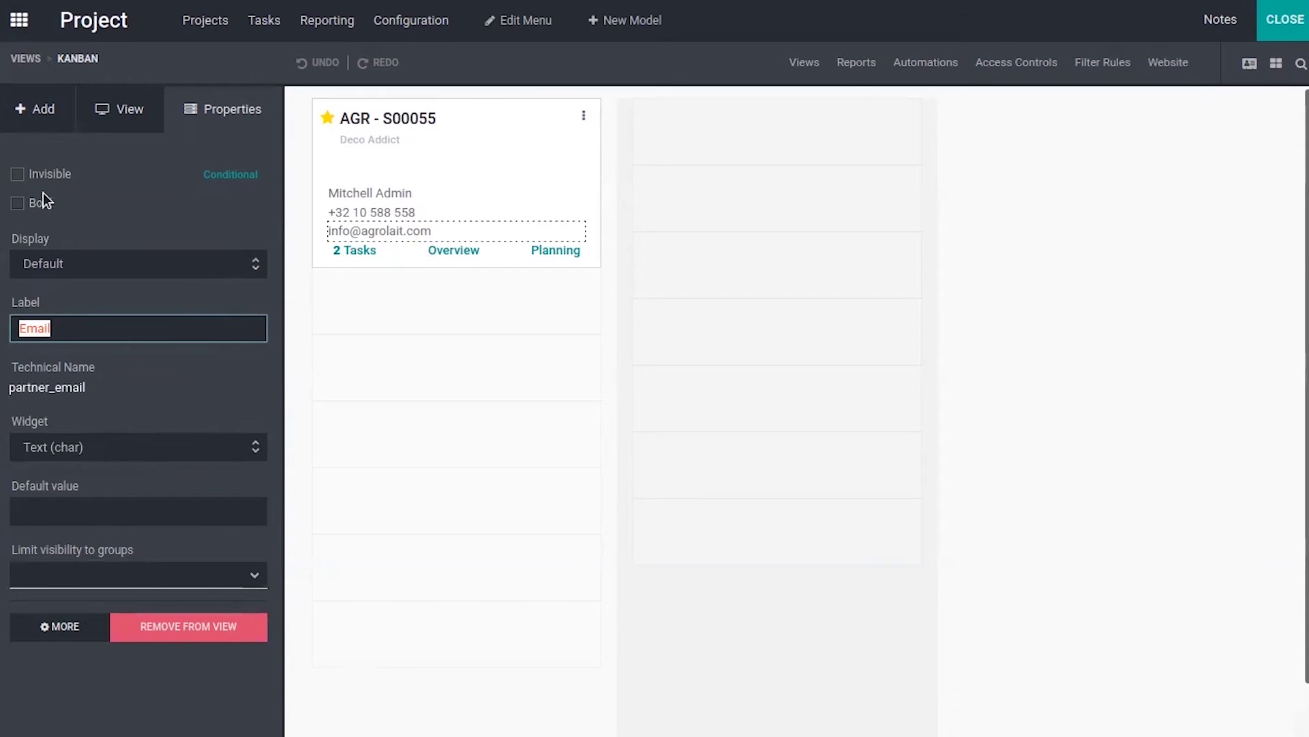
# Give the Email field an Invisible condition of Customer 'is not set' and save it
pyautogui.click(218, 176)
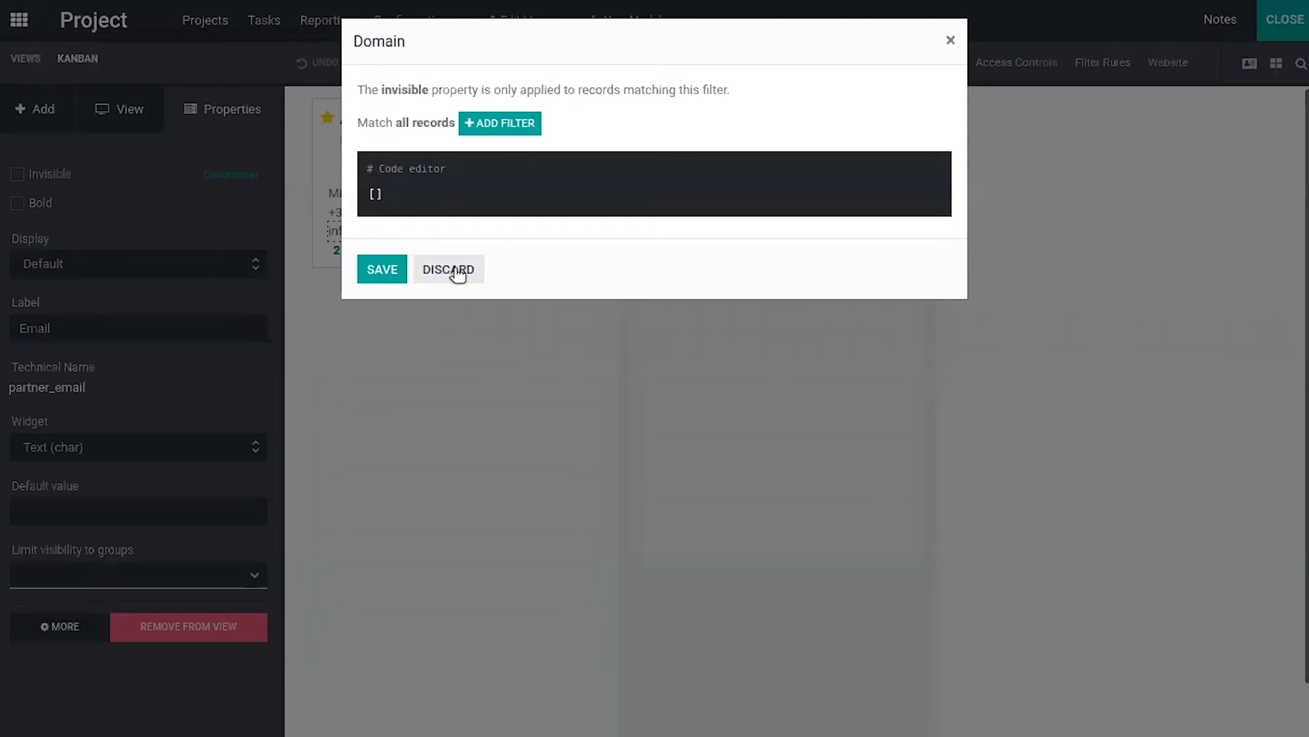
pyautogui.click(449, 270)
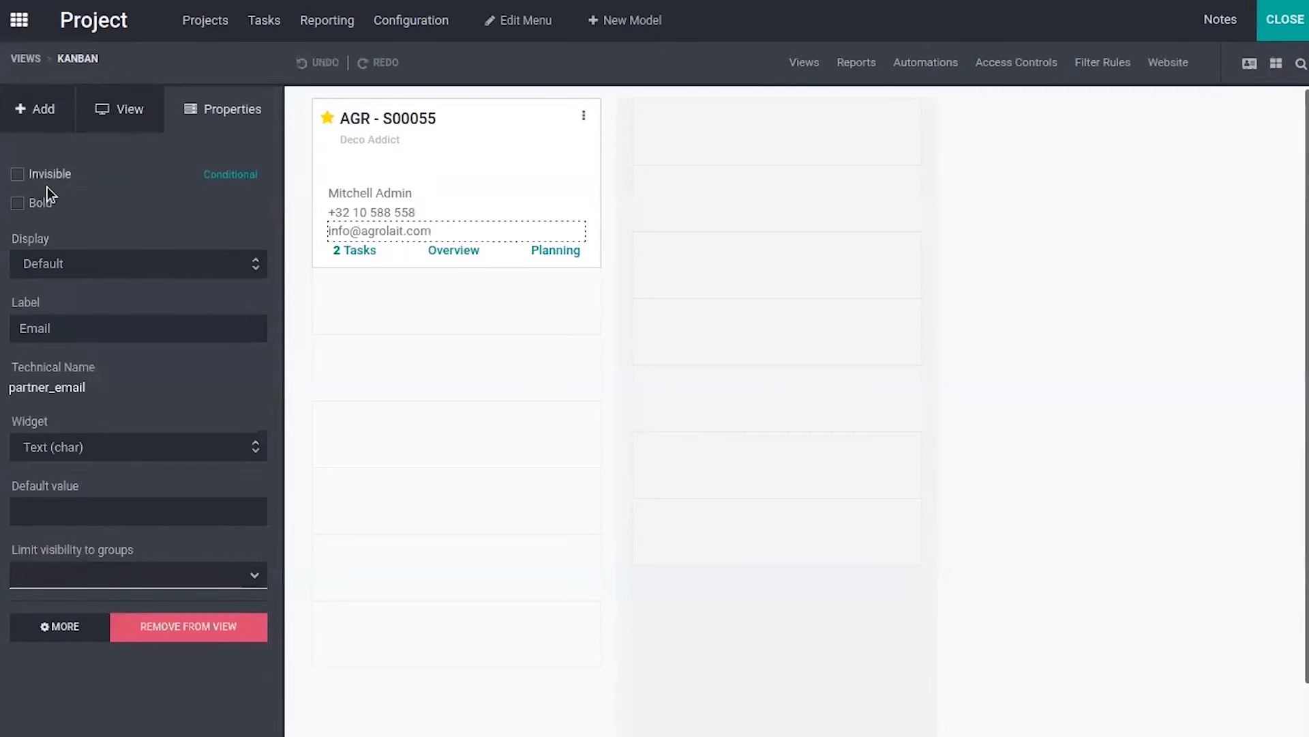
pyautogui.click(228, 179)
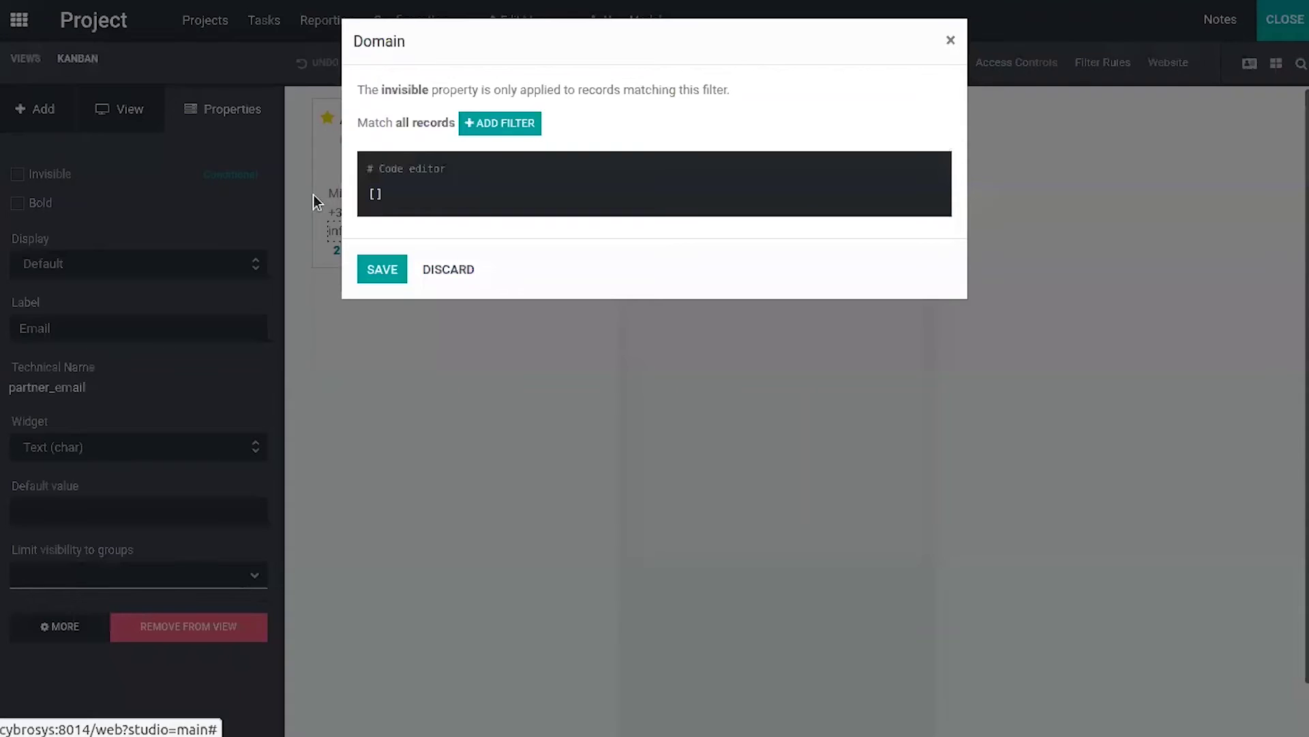
pyautogui.click(483, 126)
pyautogui.click(462, 150)
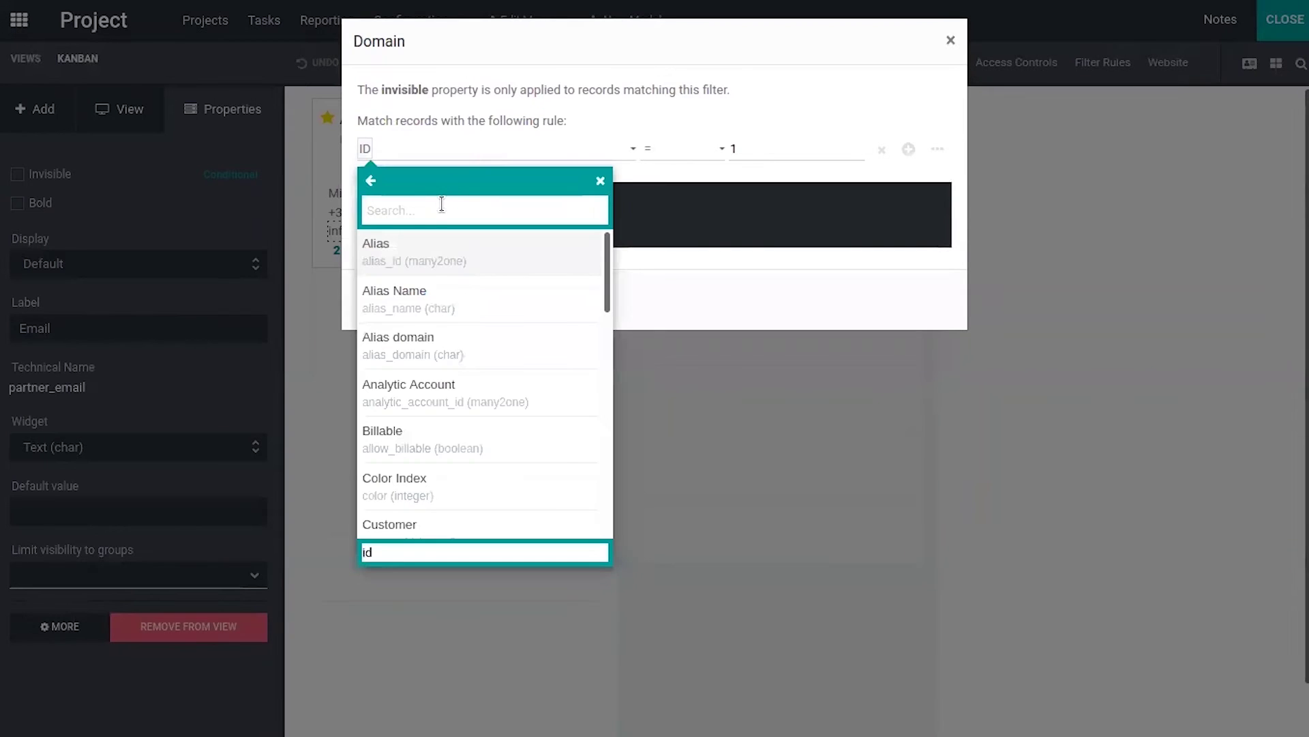
pyautogui.write('cus')
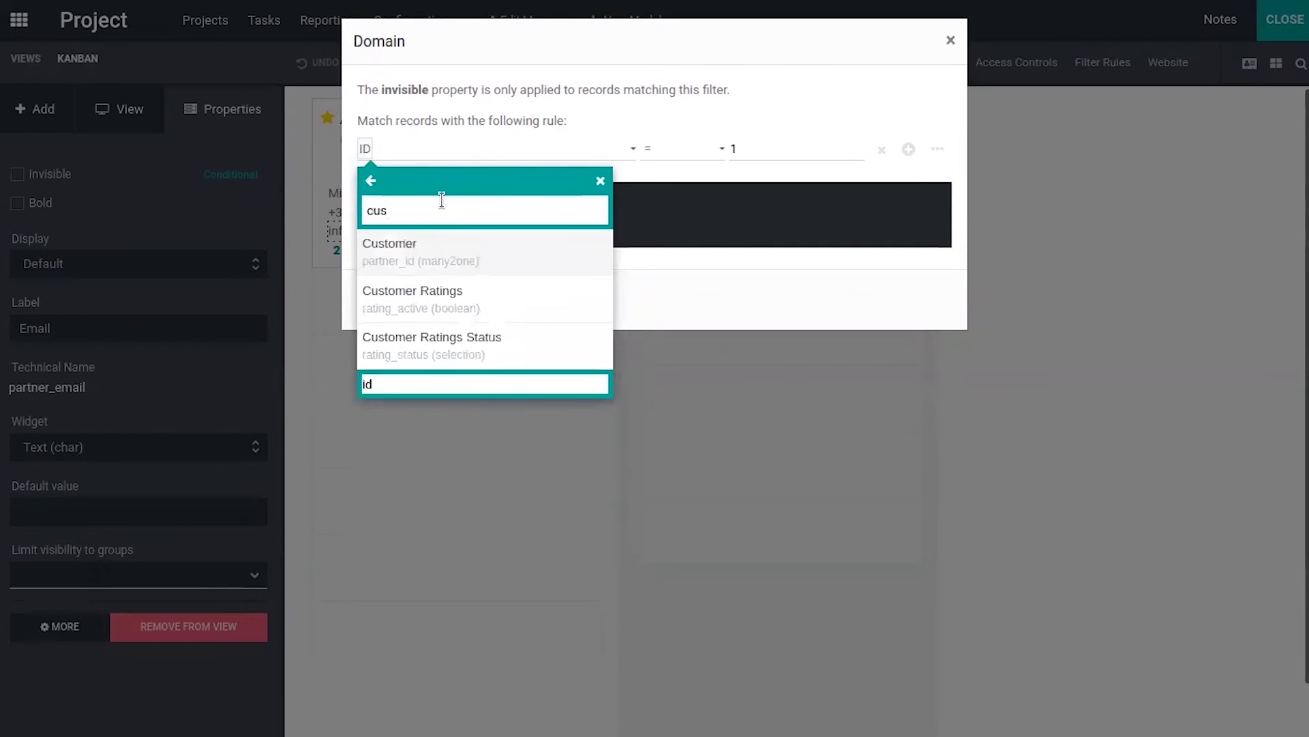
pyautogui.click(489, 256)
pyautogui.click(680, 148)
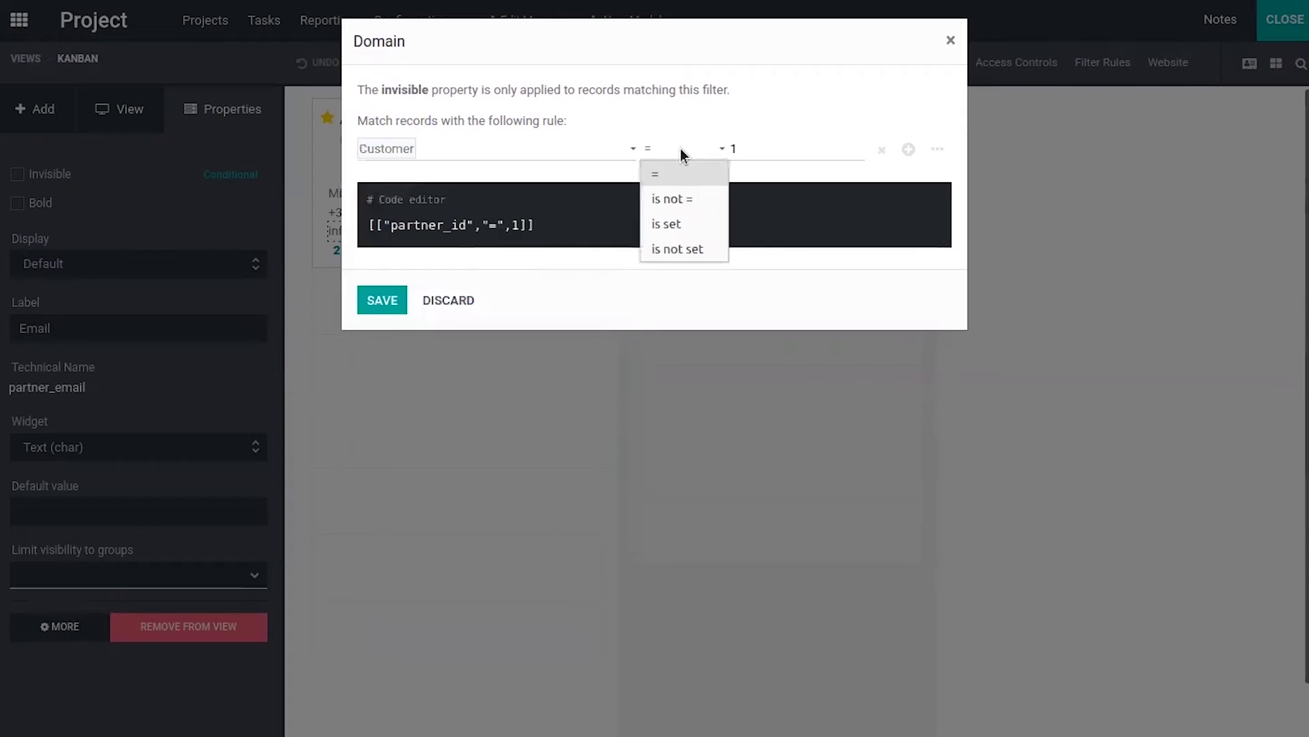
pyautogui.click(690, 241)
pyautogui.click(374, 304)
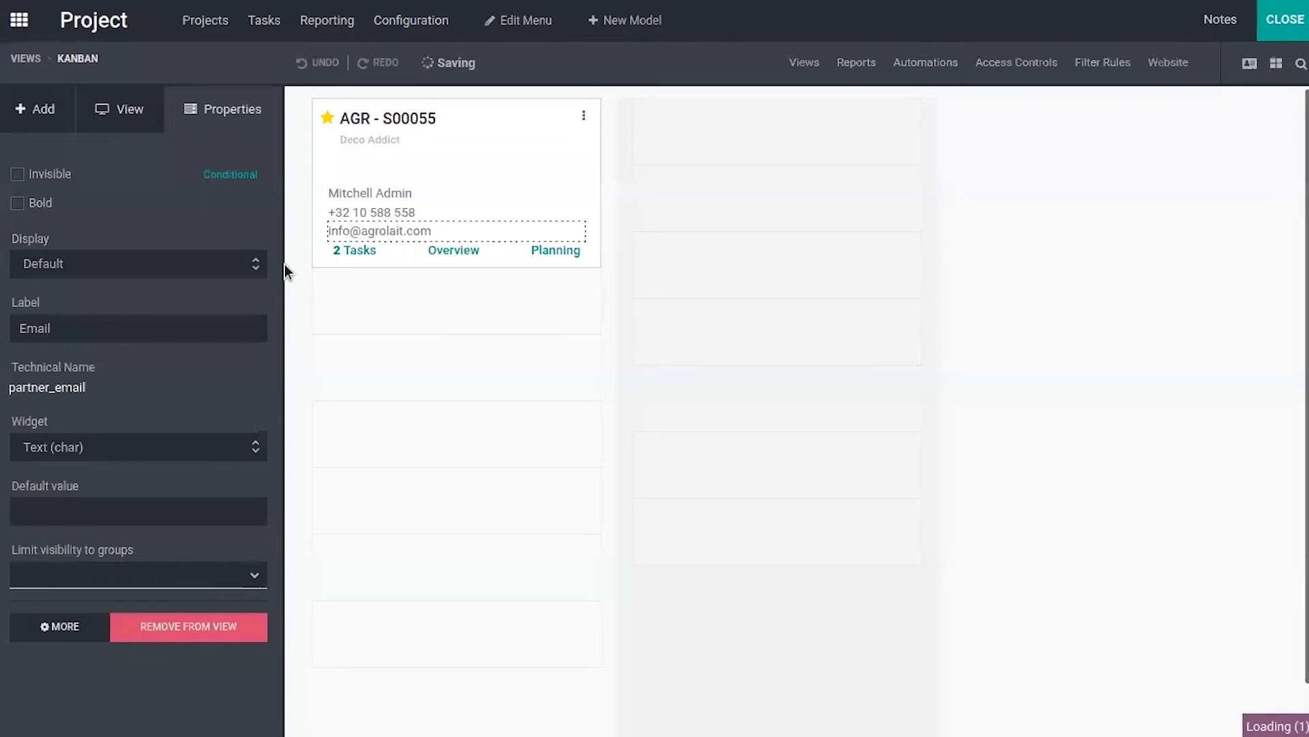
pyautogui.click(393, 233)
# Make the email, project manager and phone lines on the AGR - S00055 card bold
pyautogui.click(345, 196)
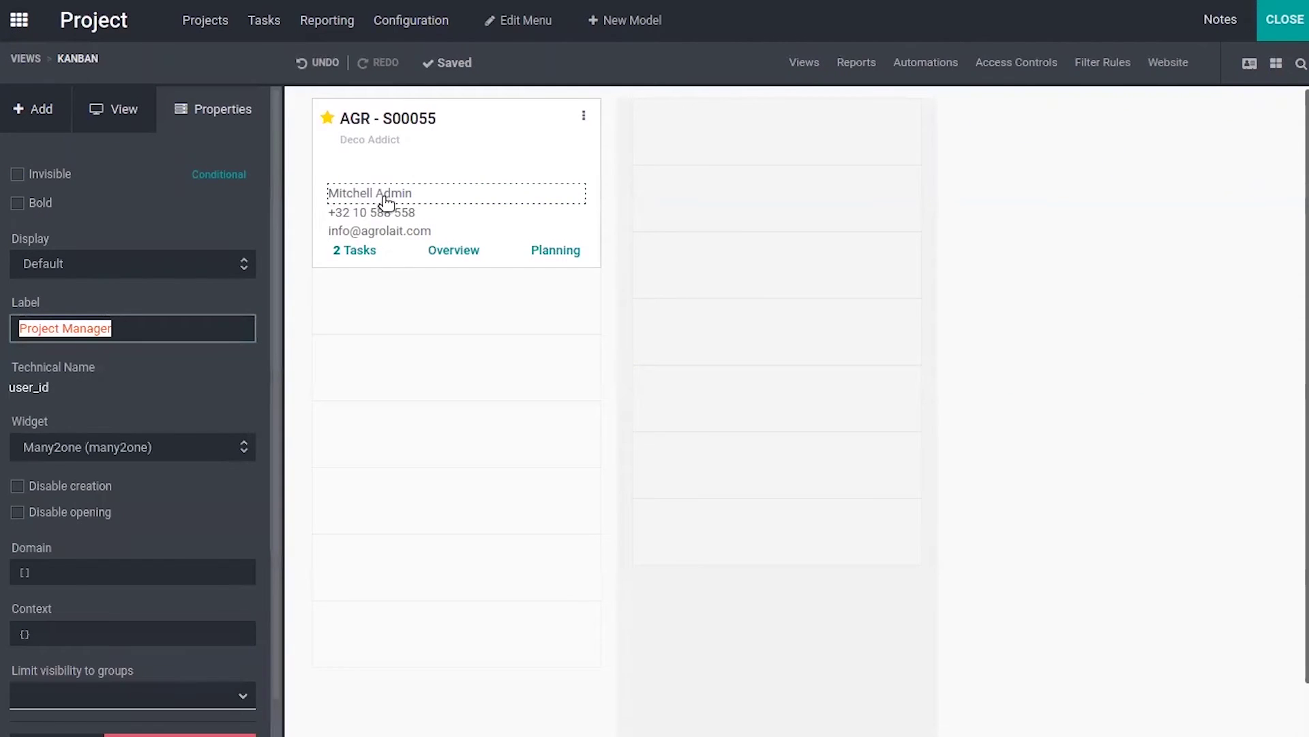
pyautogui.click(374, 141)
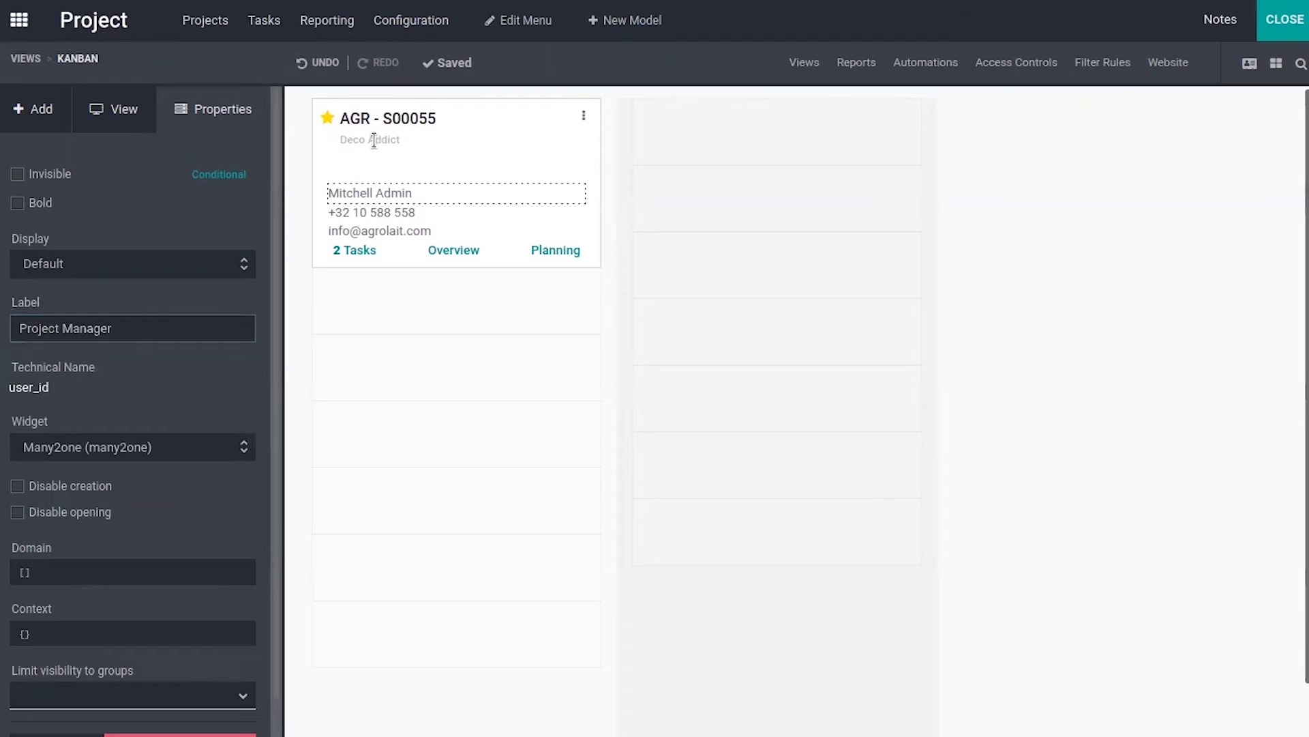
pyautogui.click(369, 234)
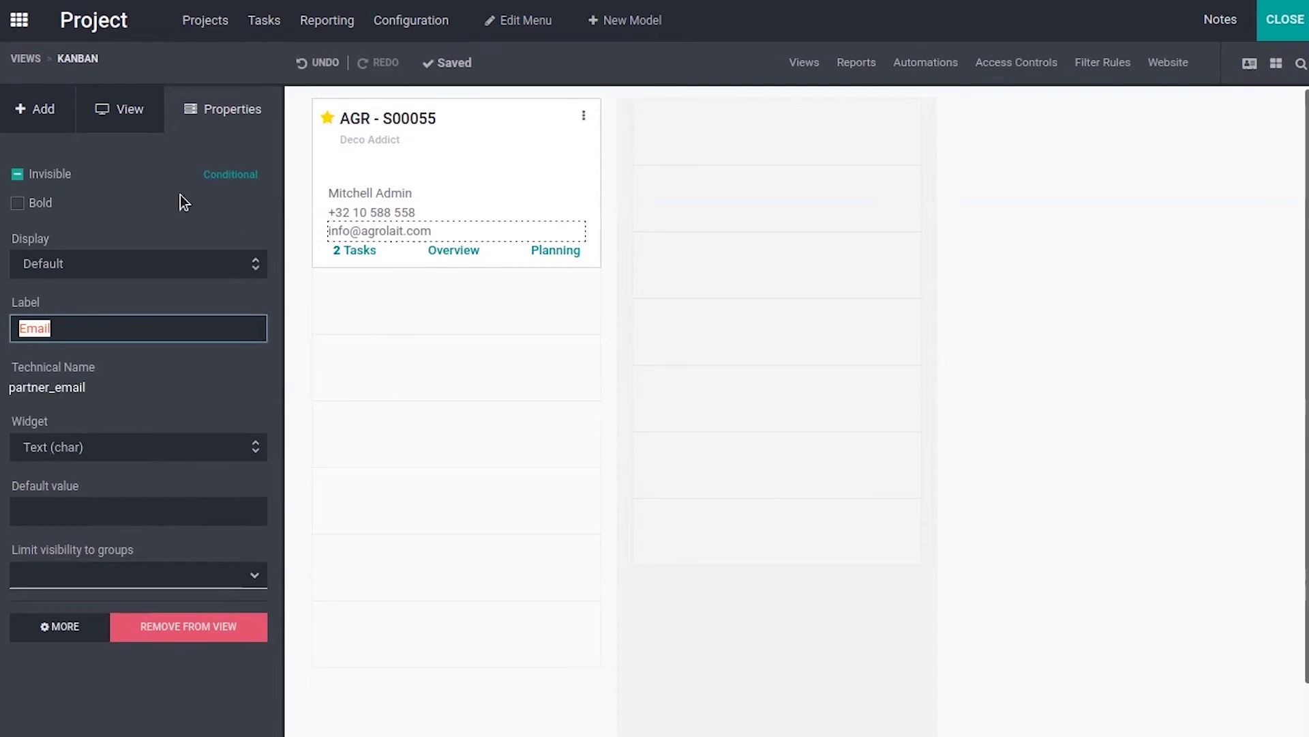
pyautogui.click(18, 204)
pyautogui.click(390, 193)
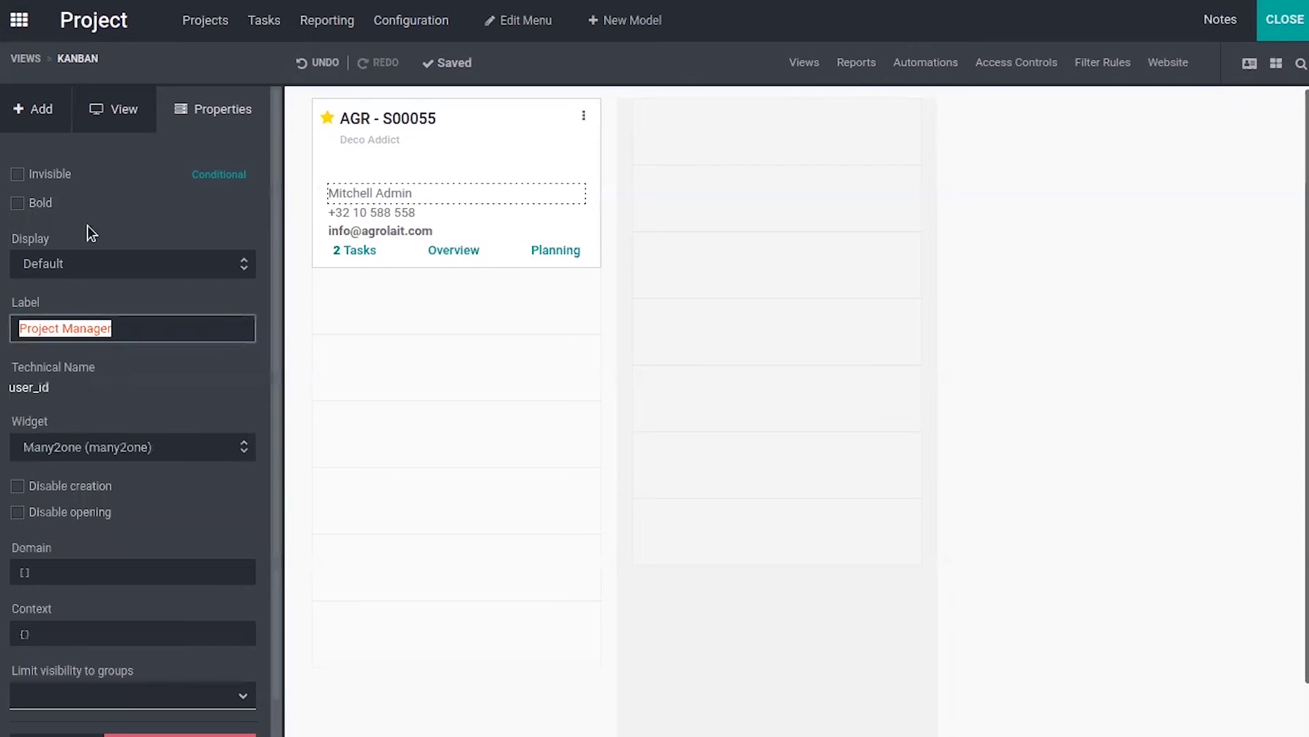
pyautogui.click(19, 204)
pyautogui.click(334, 213)
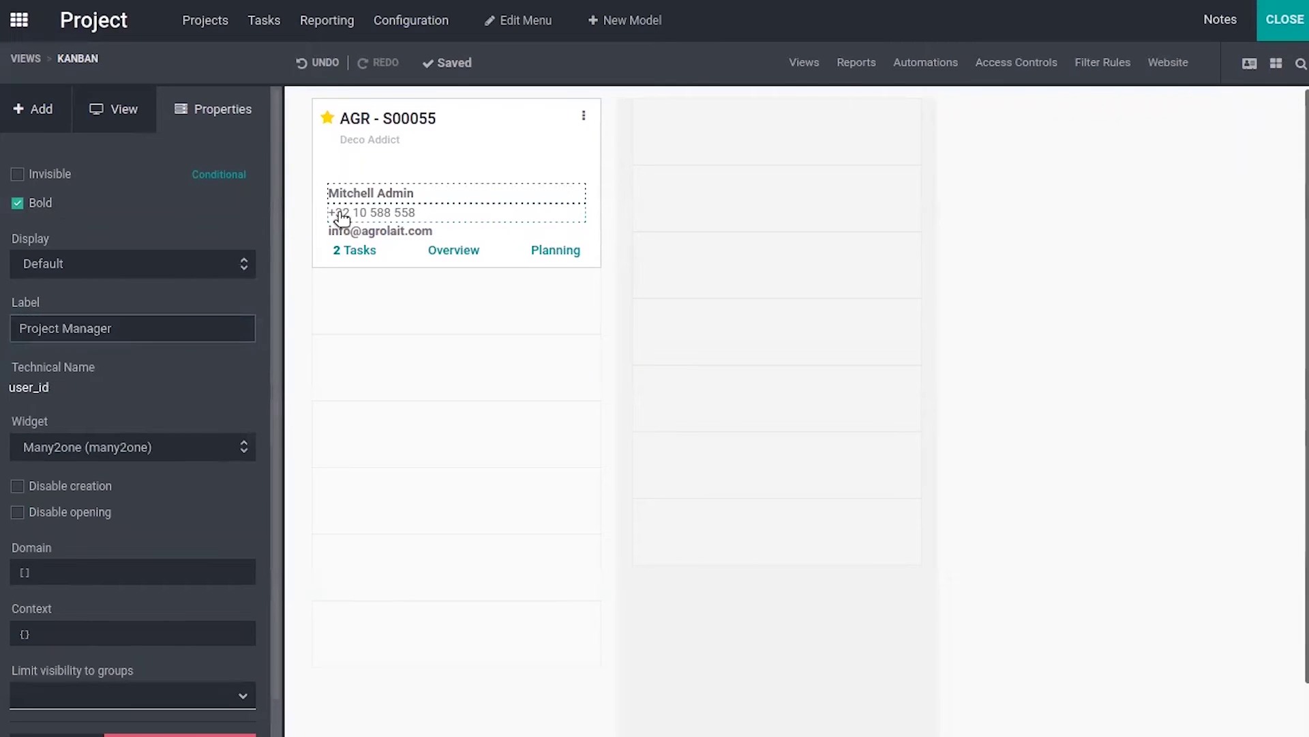
pyautogui.click(21, 203)
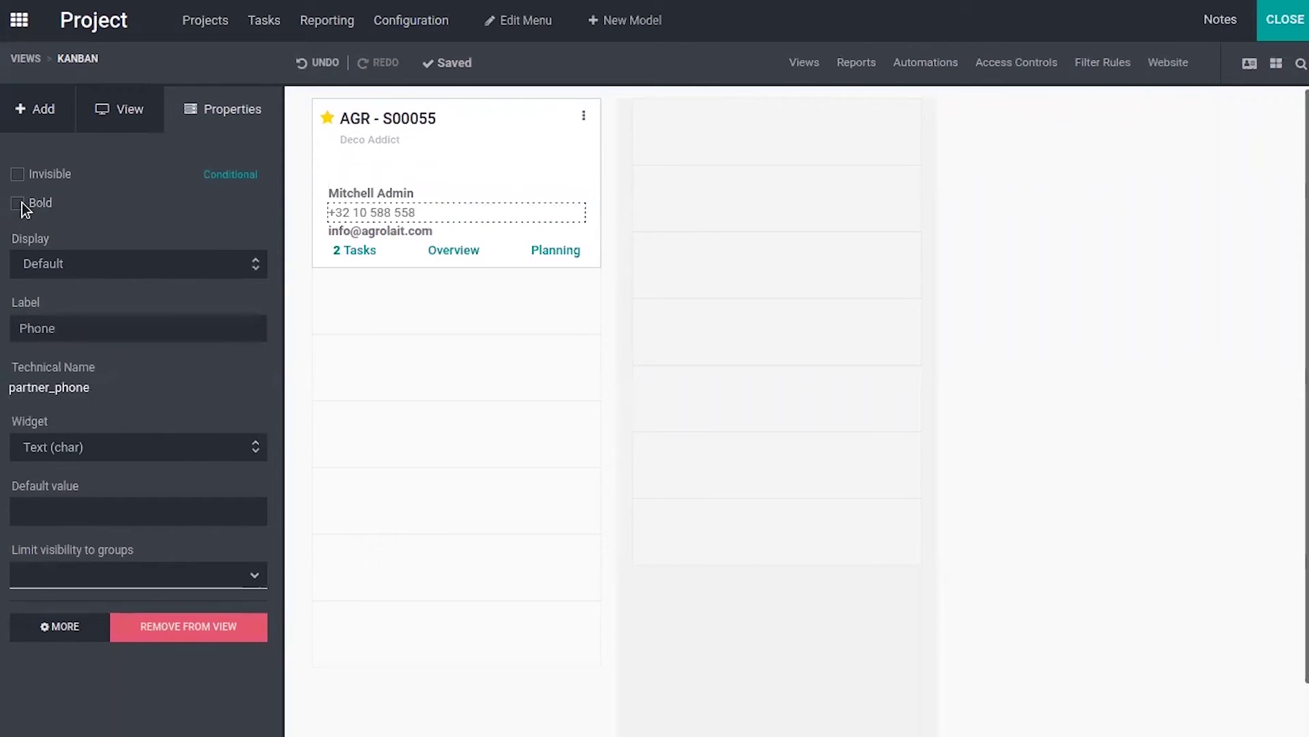
pyautogui.click(18, 203)
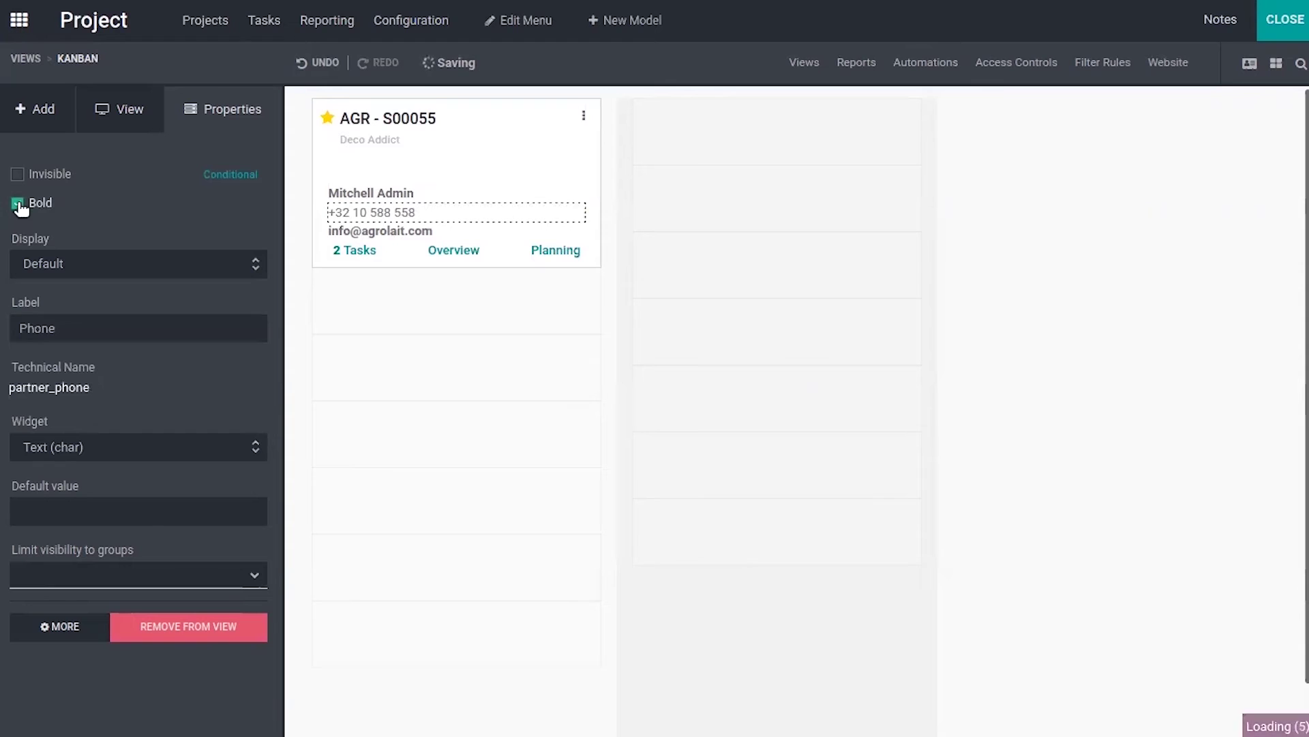
pyautogui.click(120, 109)
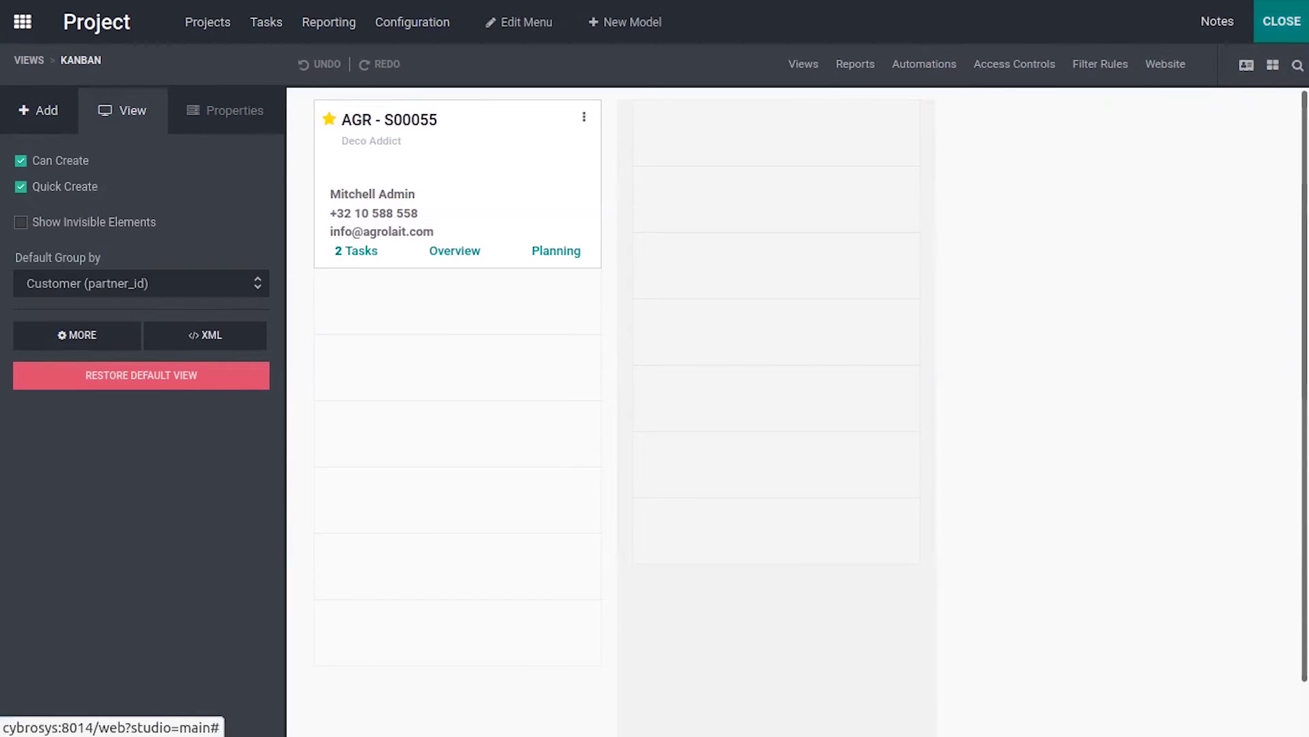
# Leave Studio, open Sales Quotations as kanban cards and launch Studio on them
pyautogui.click(1282, 21)
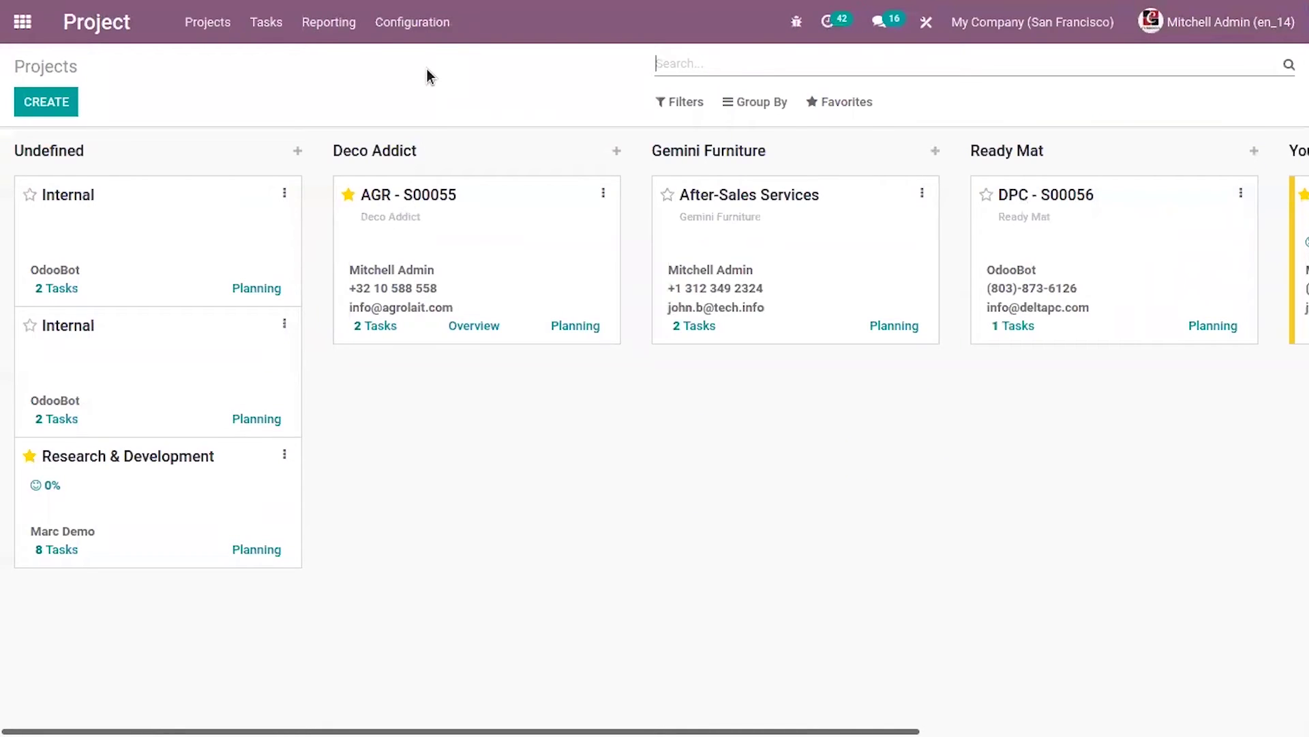
pyautogui.click(19, 25)
pyautogui.scroll(-1, 742, 263)
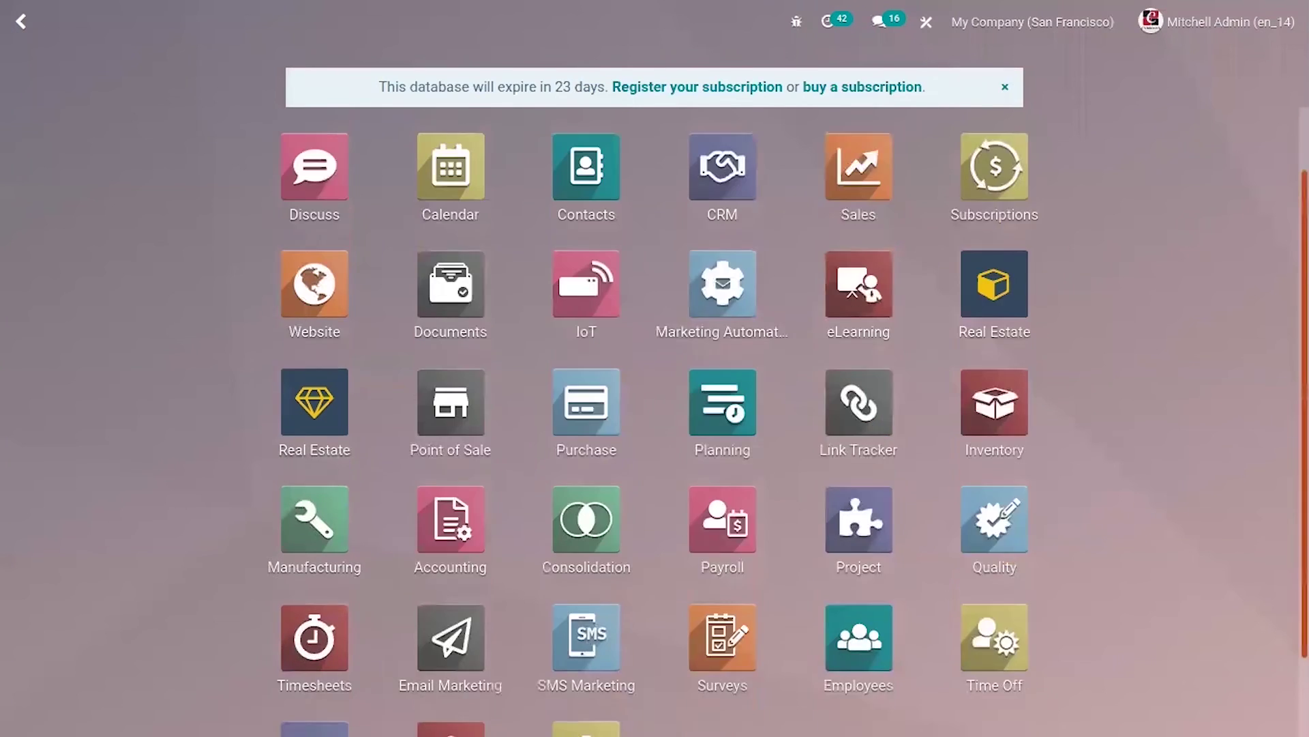
pyautogui.scroll(1, 811, 273)
pyautogui.click(861, 242)
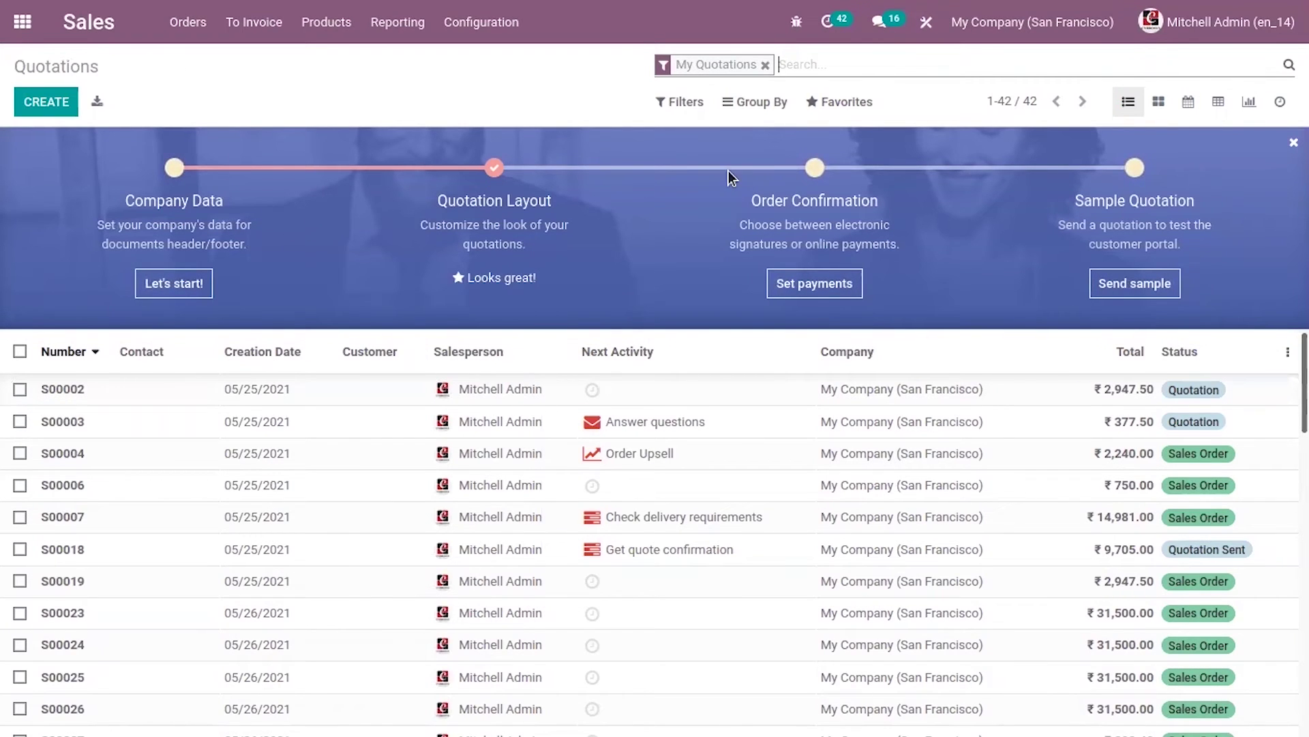
pyautogui.click(1161, 101)
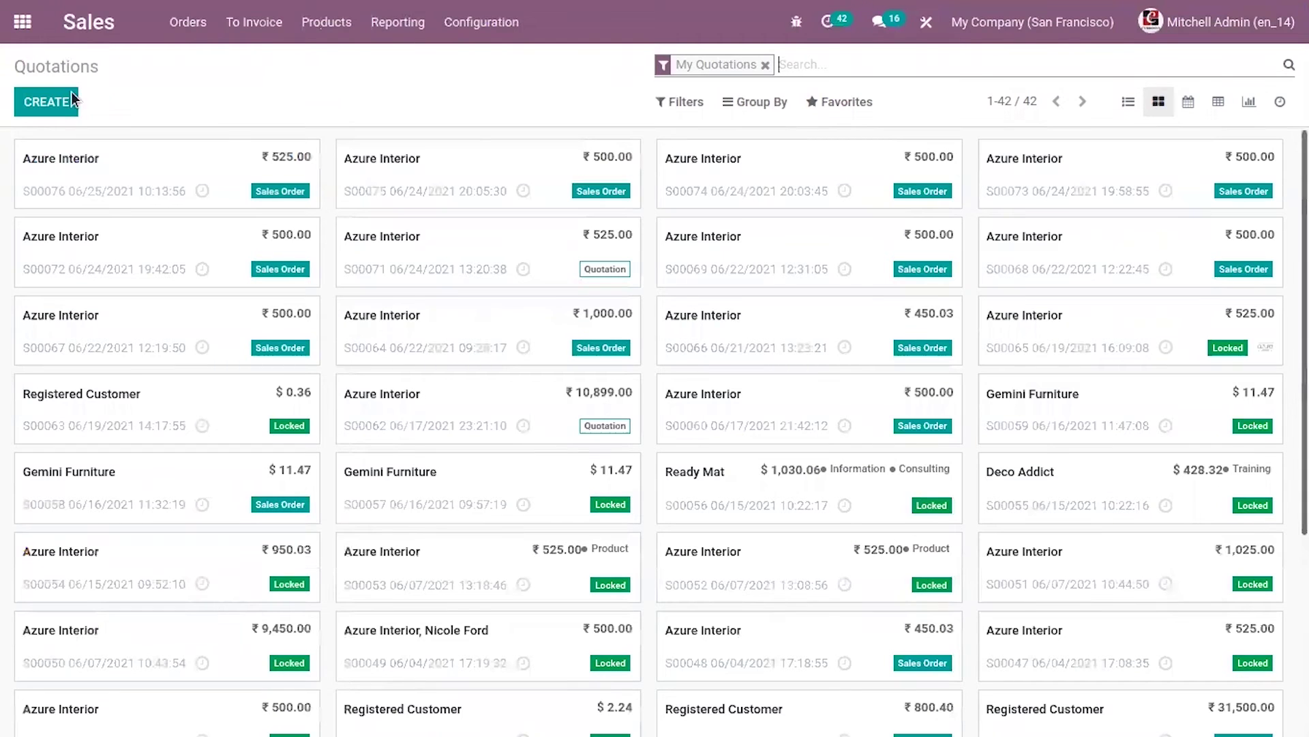
pyautogui.click(929, 21)
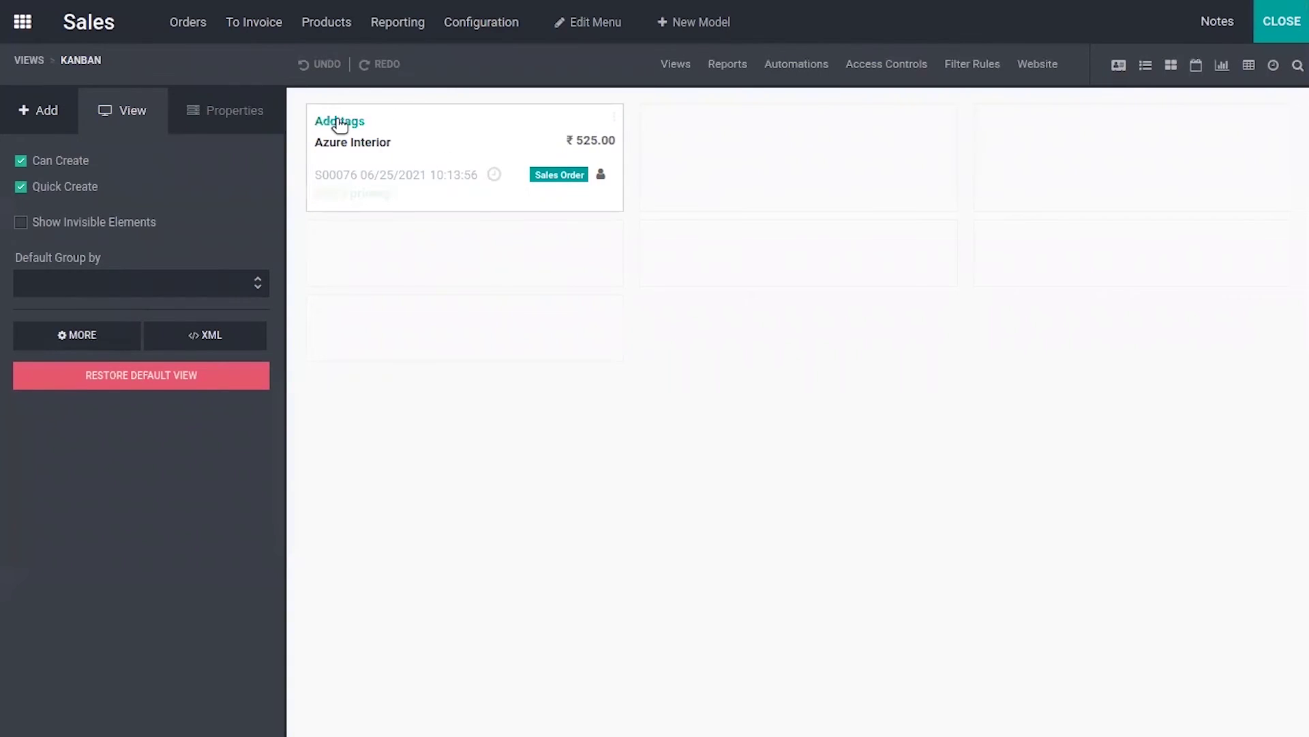
# Add a Priority star field to the quotation card and close Studio
pyautogui.click(375, 194)
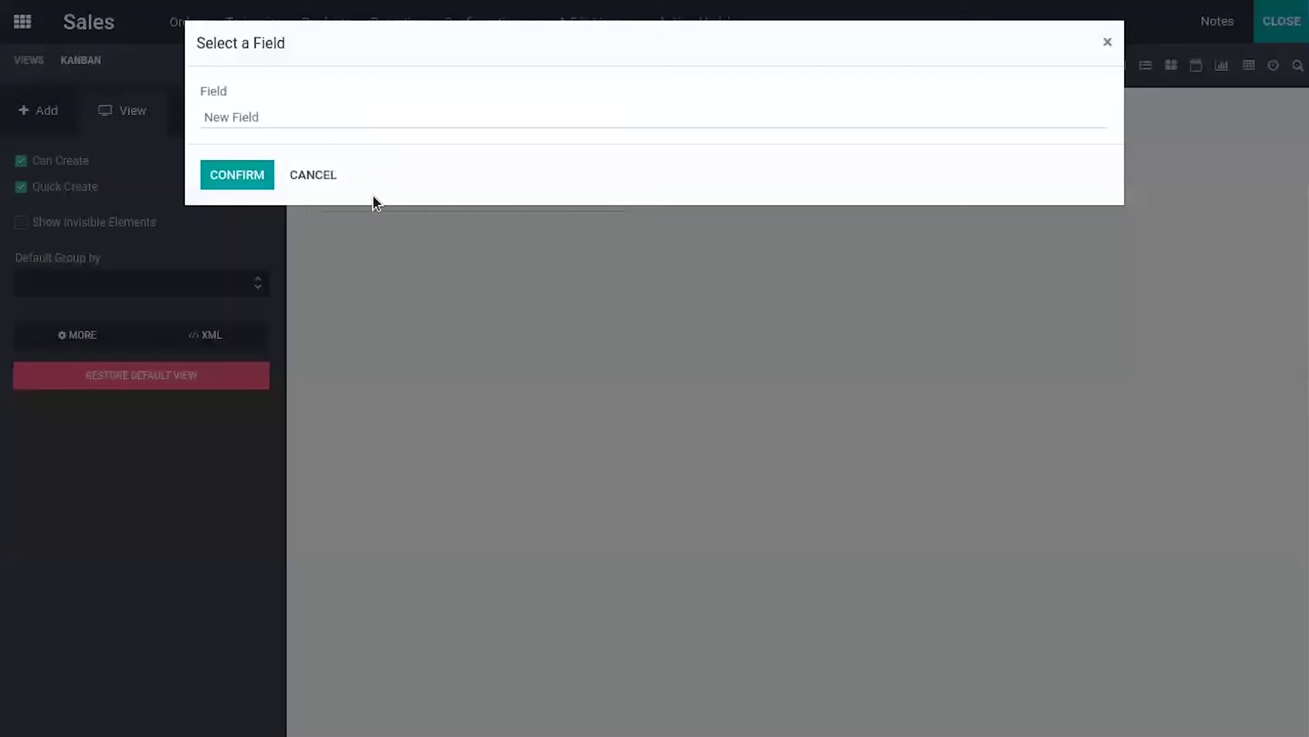
pyautogui.click(233, 175)
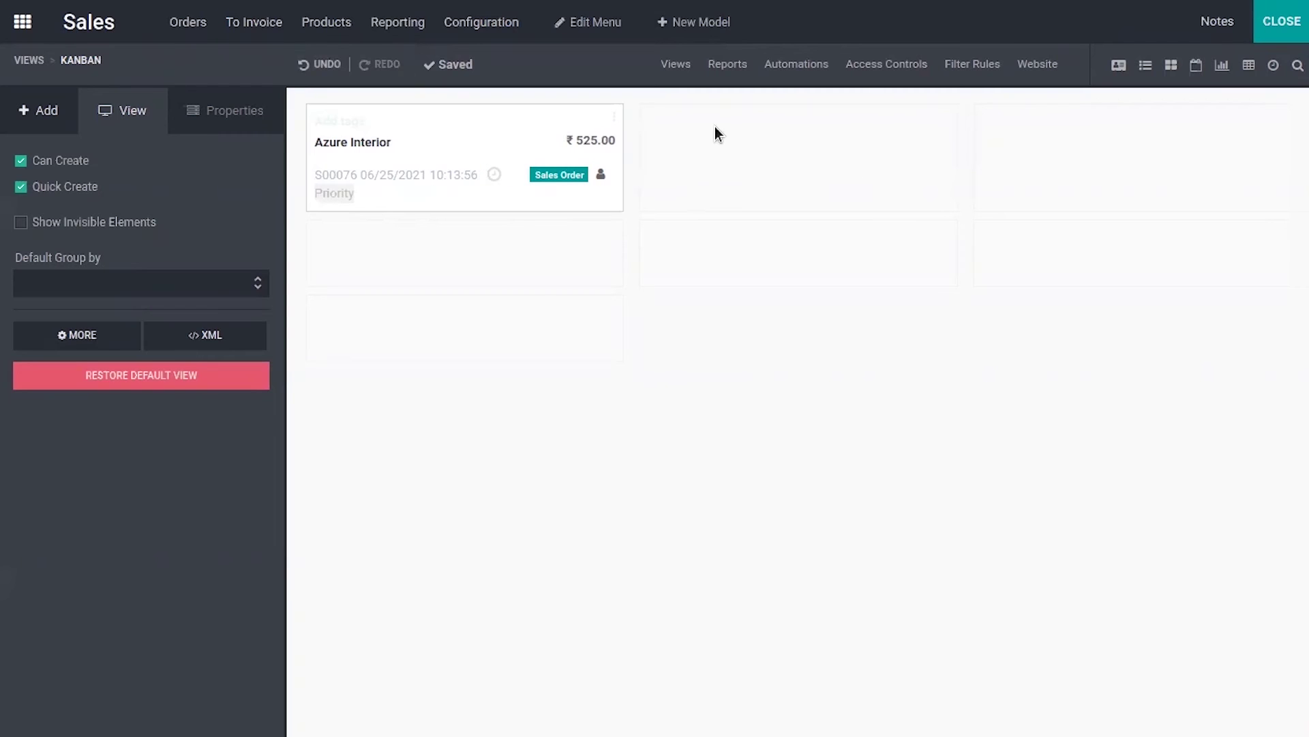
pyautogui.click(1280, 21)
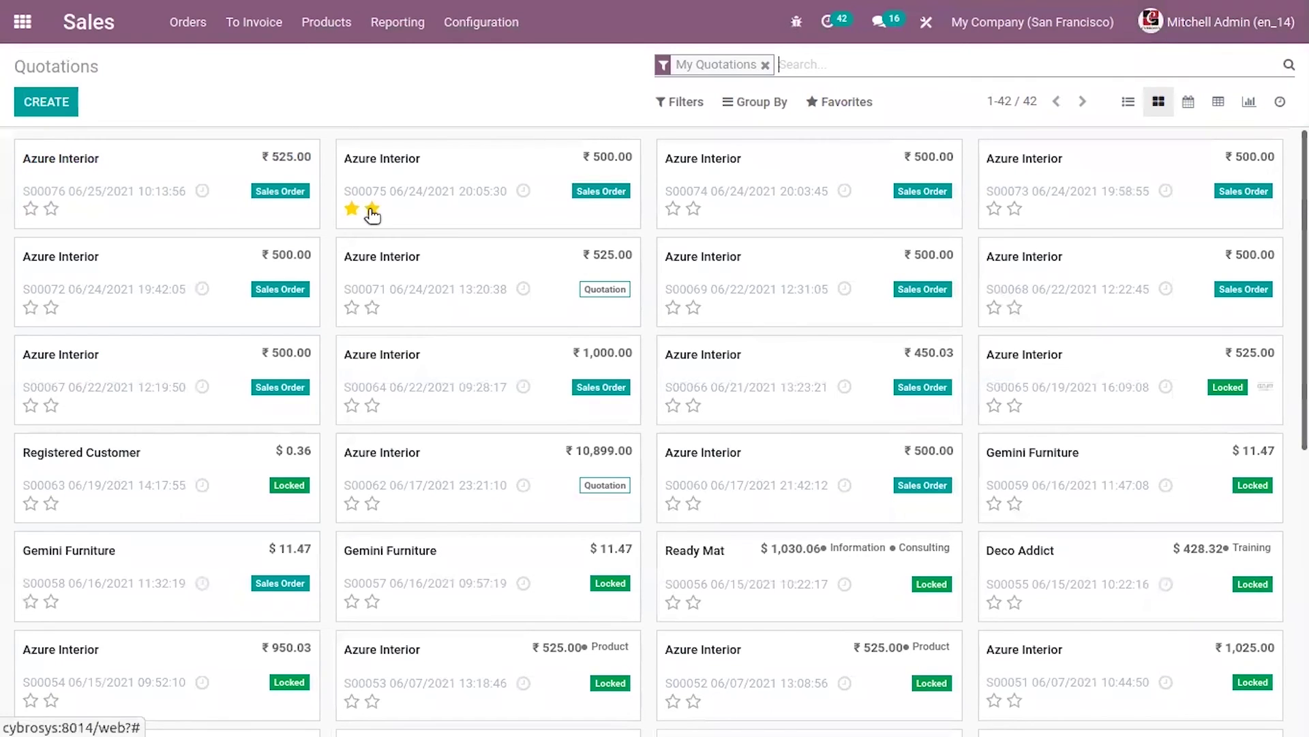
# Give quotation S00075 two priority stars and S00074 one star, then reopen Studio
pyautogui.click(372, 209)
pyautogui.click(673, 210)
pyautogui.click(925, 25)
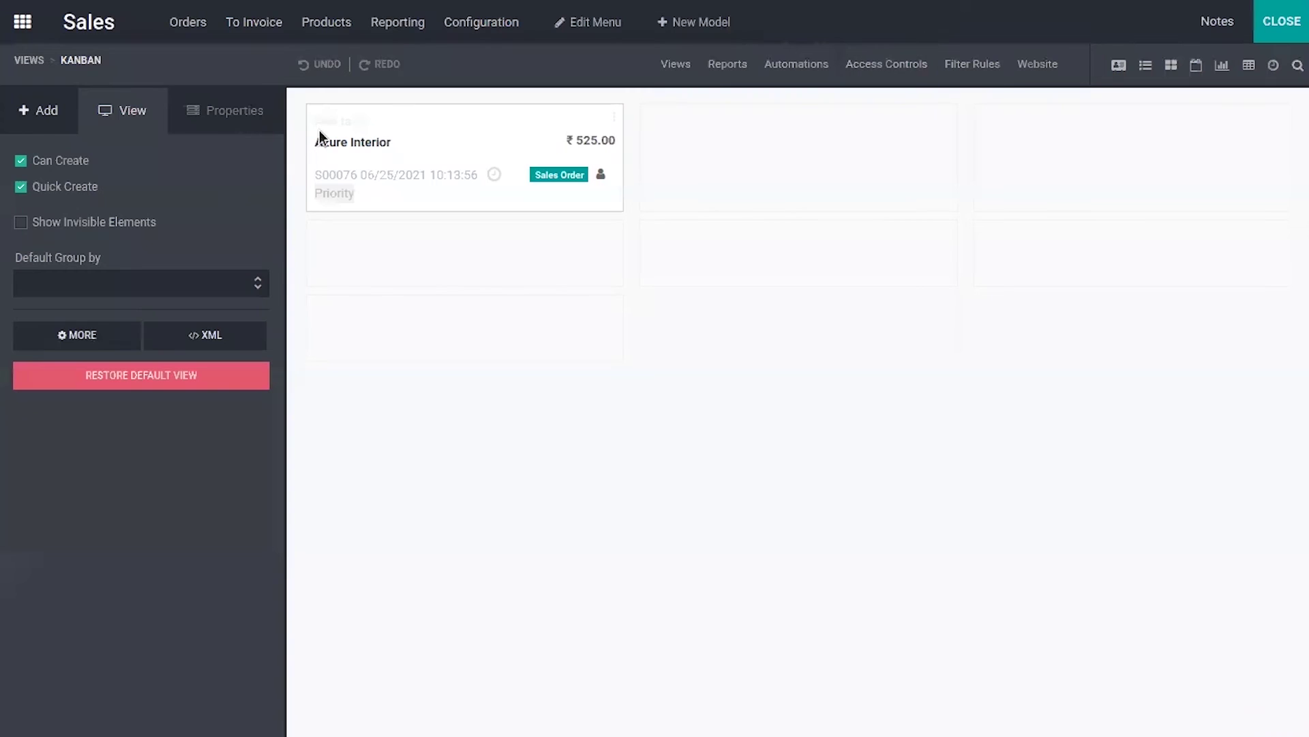
# Add a colour dropdown menu to the quotation cards and close Studio
pyautogui.click(604, 175)
pyautogui.click(616, 120)
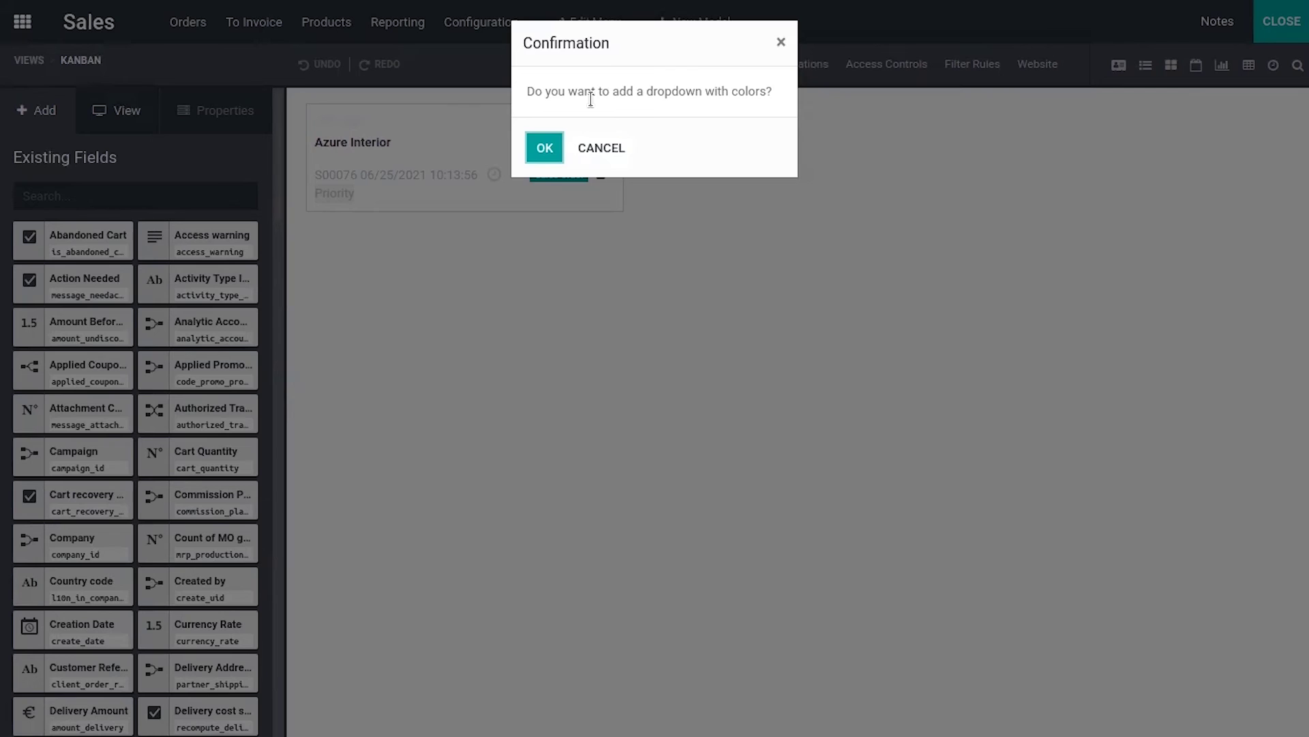
pyautogui.click(542, 146)
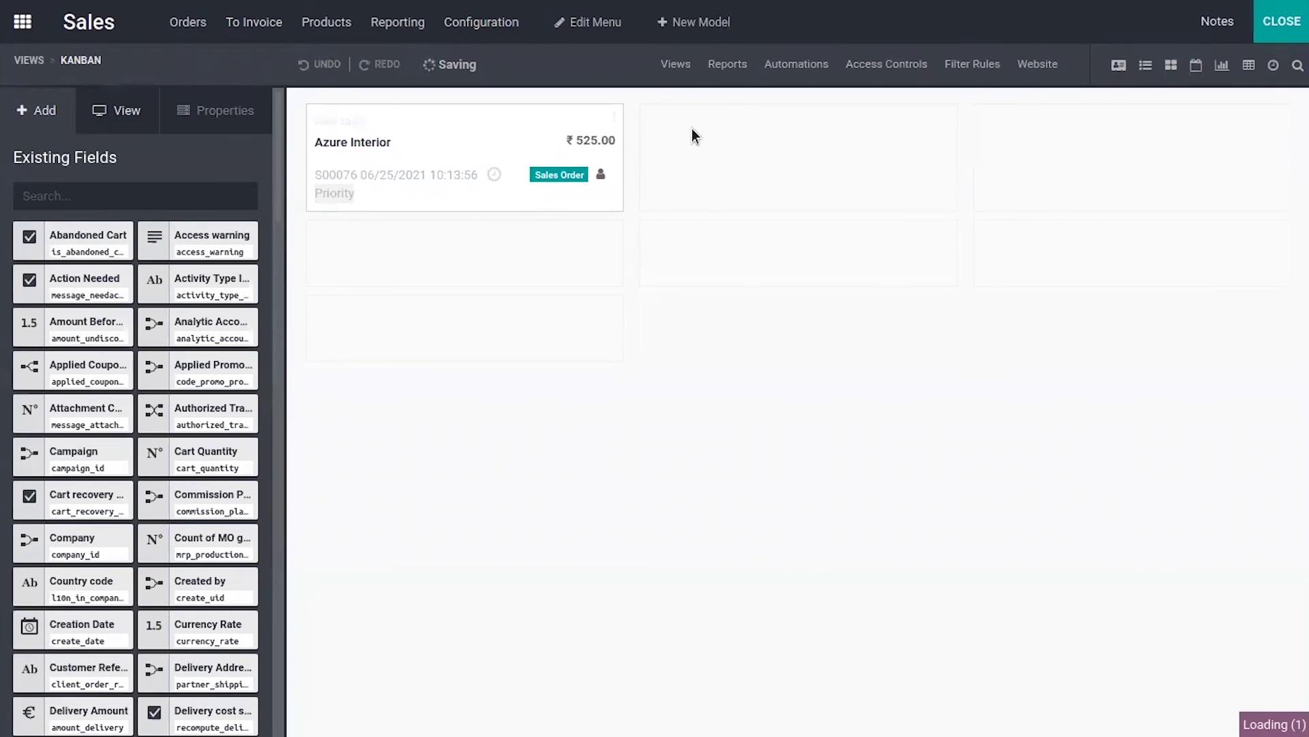
pyautogui.click(614, 121)
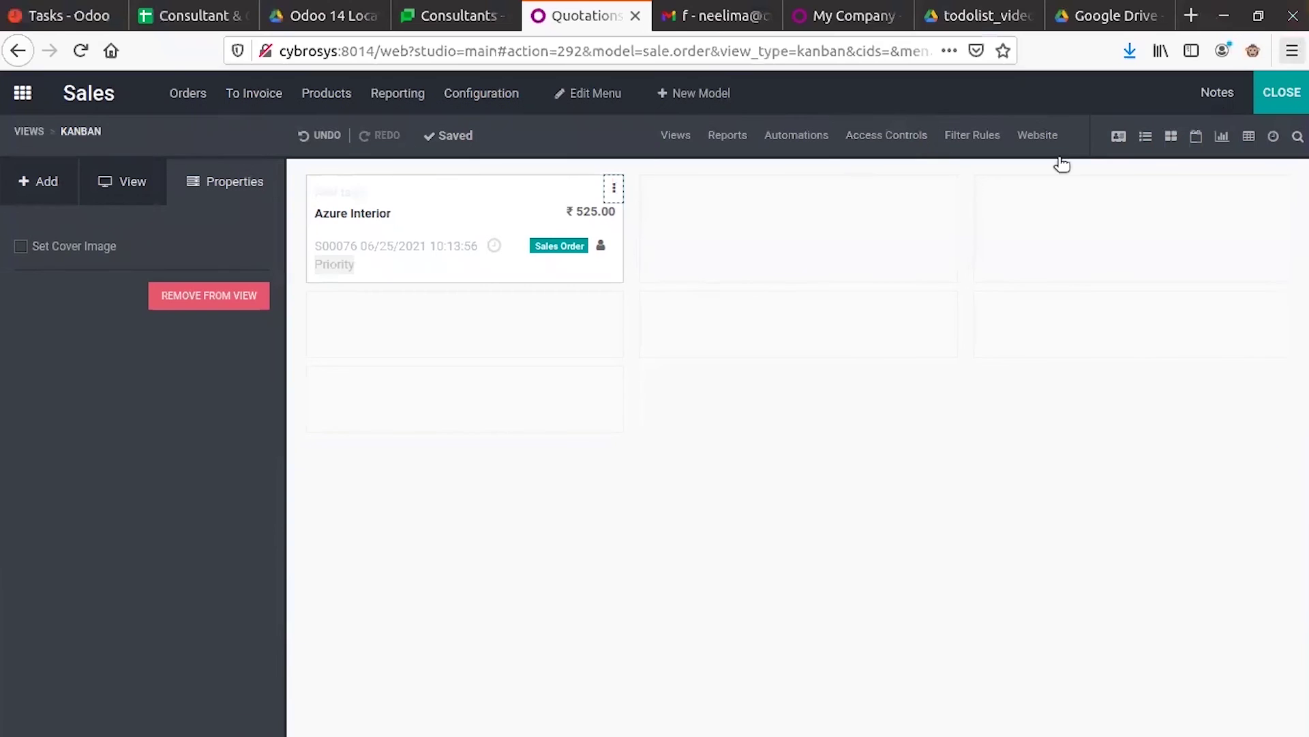
pyautogui.click(1262, 22)
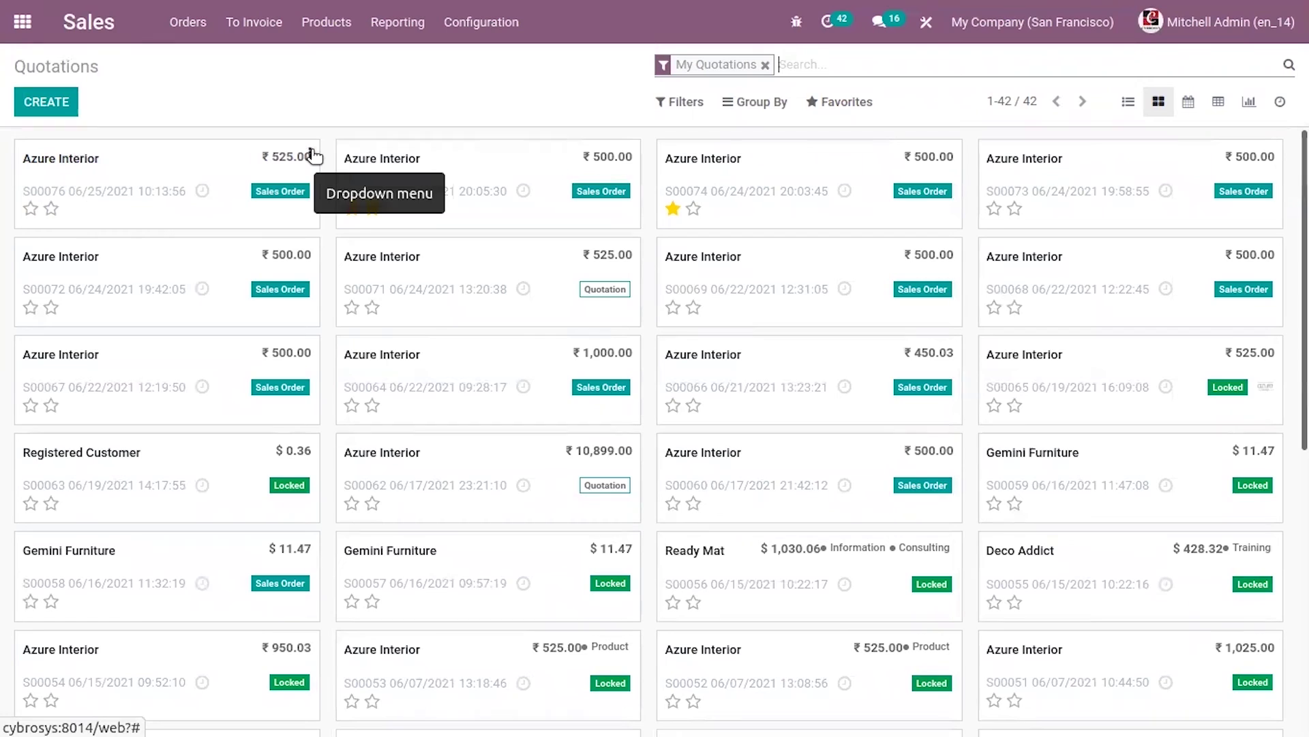
# Colour quotation S00076 red and S00075 teal, then reopen Studio
pyautogui.click(311, 154)
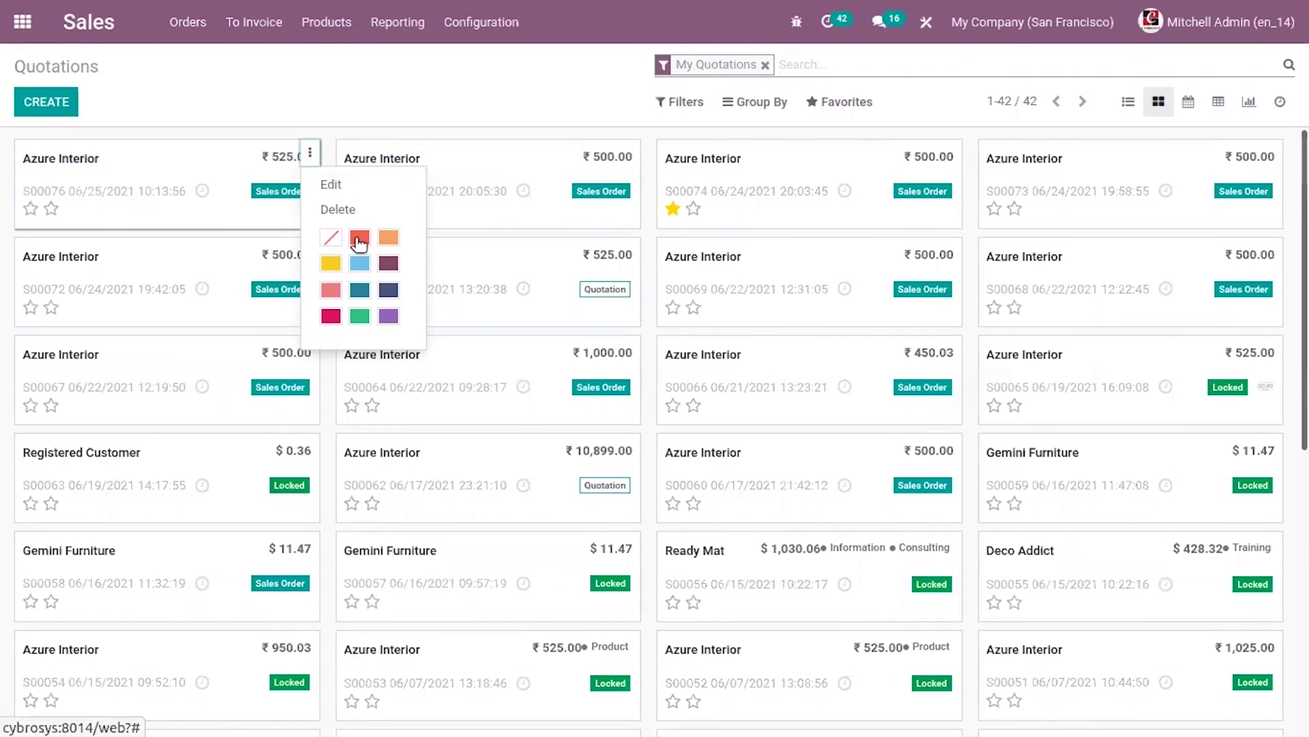
pyautogui.click(360, 238)
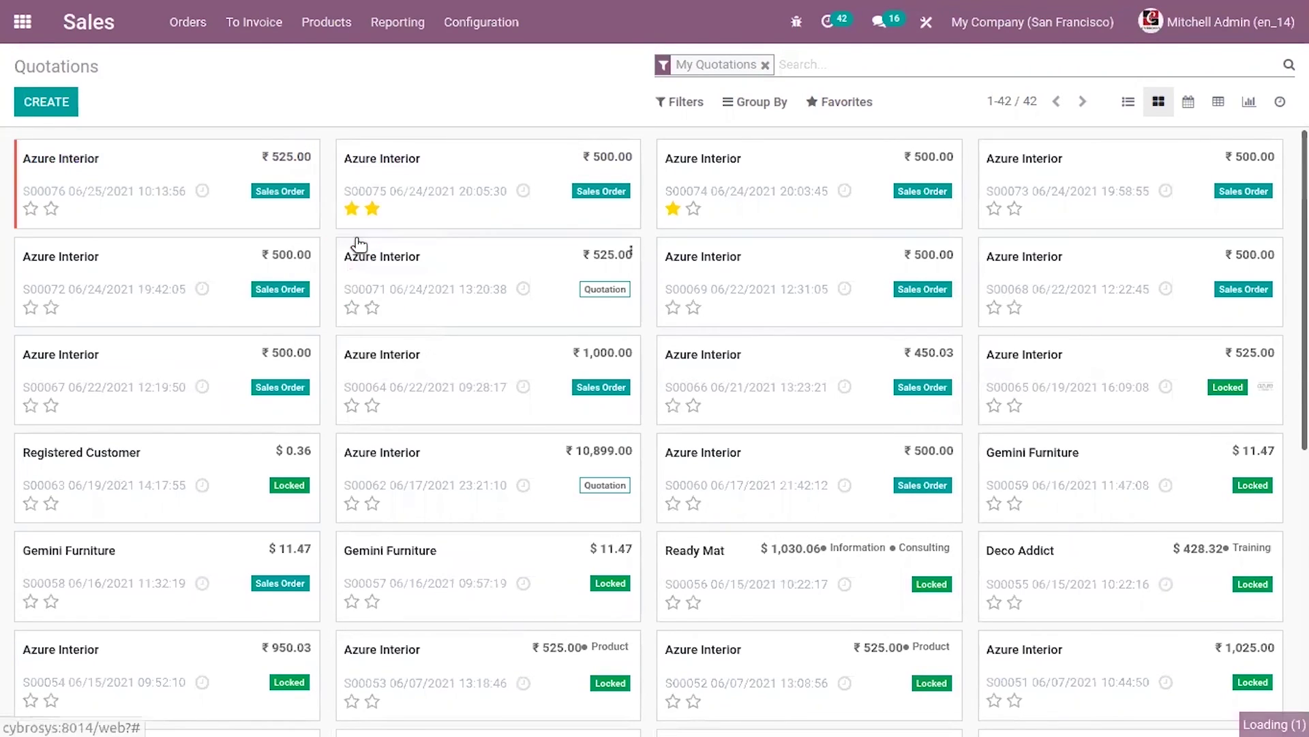
pyautogui.click(631, 153)
pyautogui.click(681, 291)
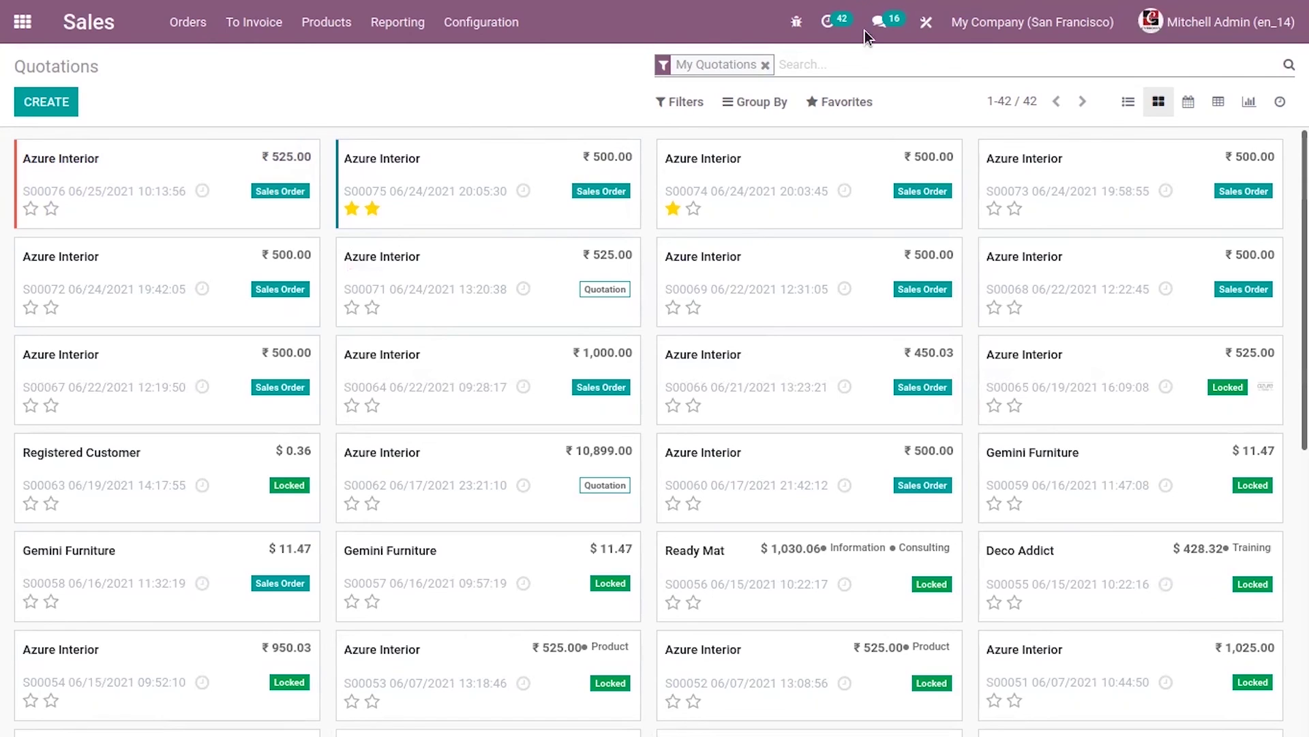
pyautogui.click(931, 15)
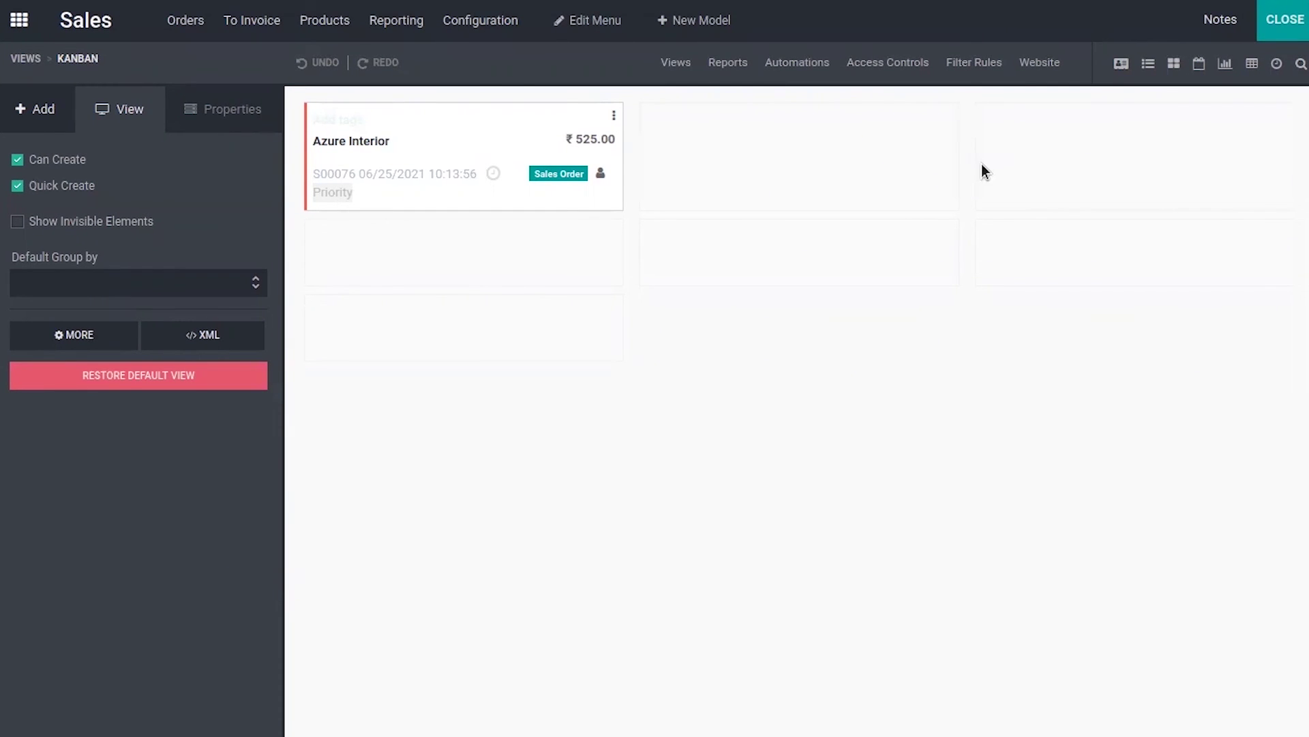
# Add a text field labelled 'Sale Order Type' below the customer address on the quotation form
pyautogui.click(1123, 68)
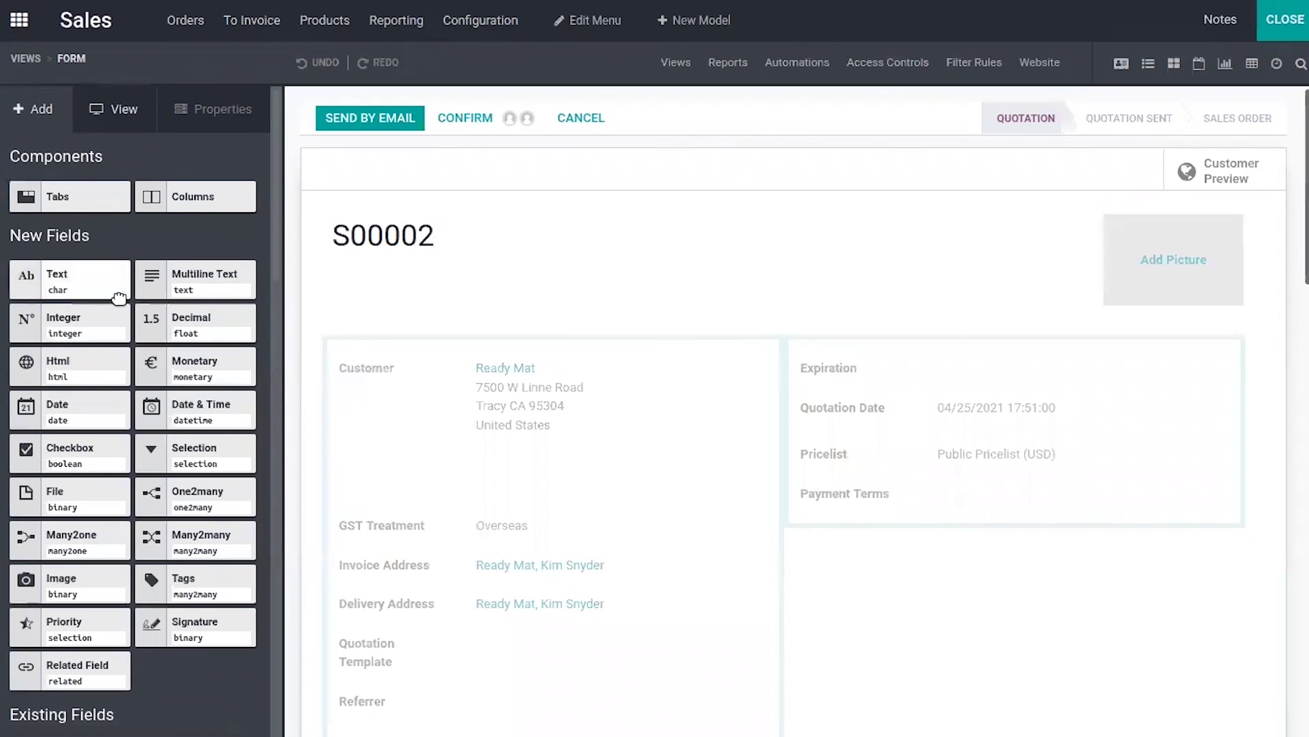
pyautogui.moveTo(58, 289); pyautogui.dragTo(389, 467)
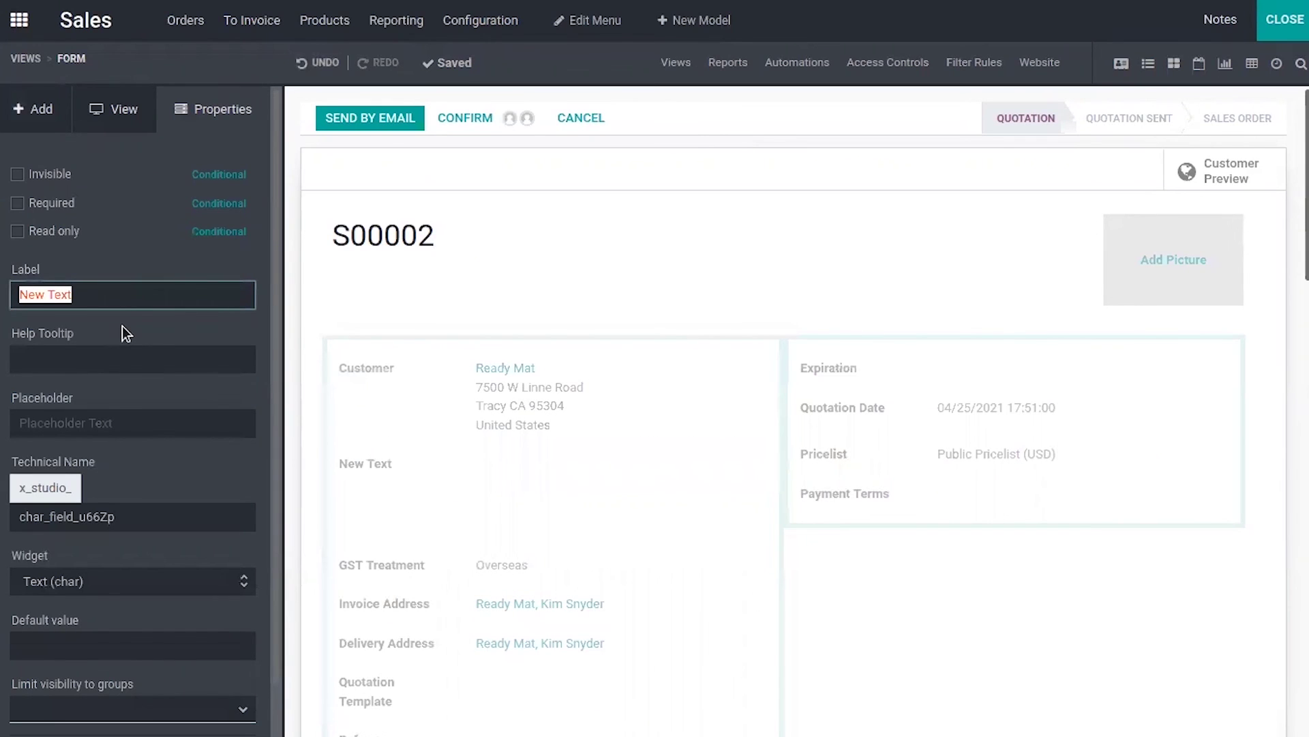
pyautogui.press('BackSpace')
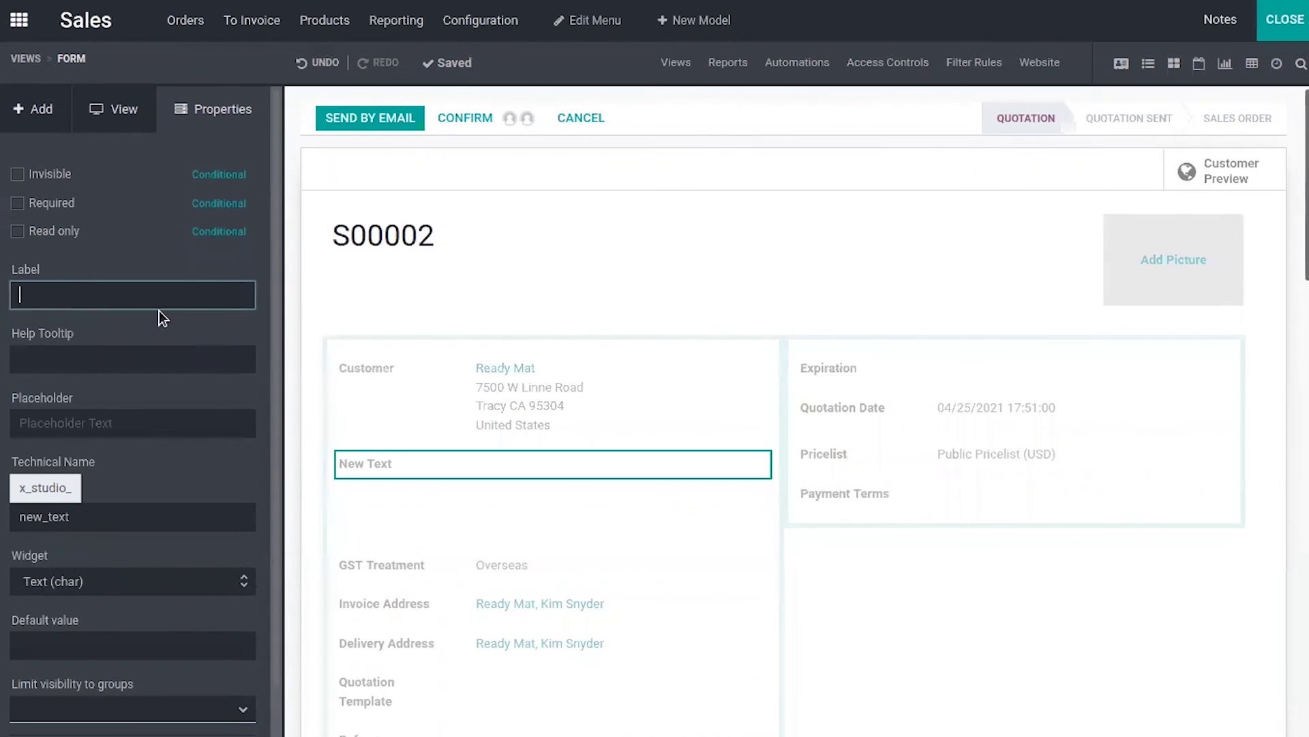
pyautogui.write('Sale Order Type')
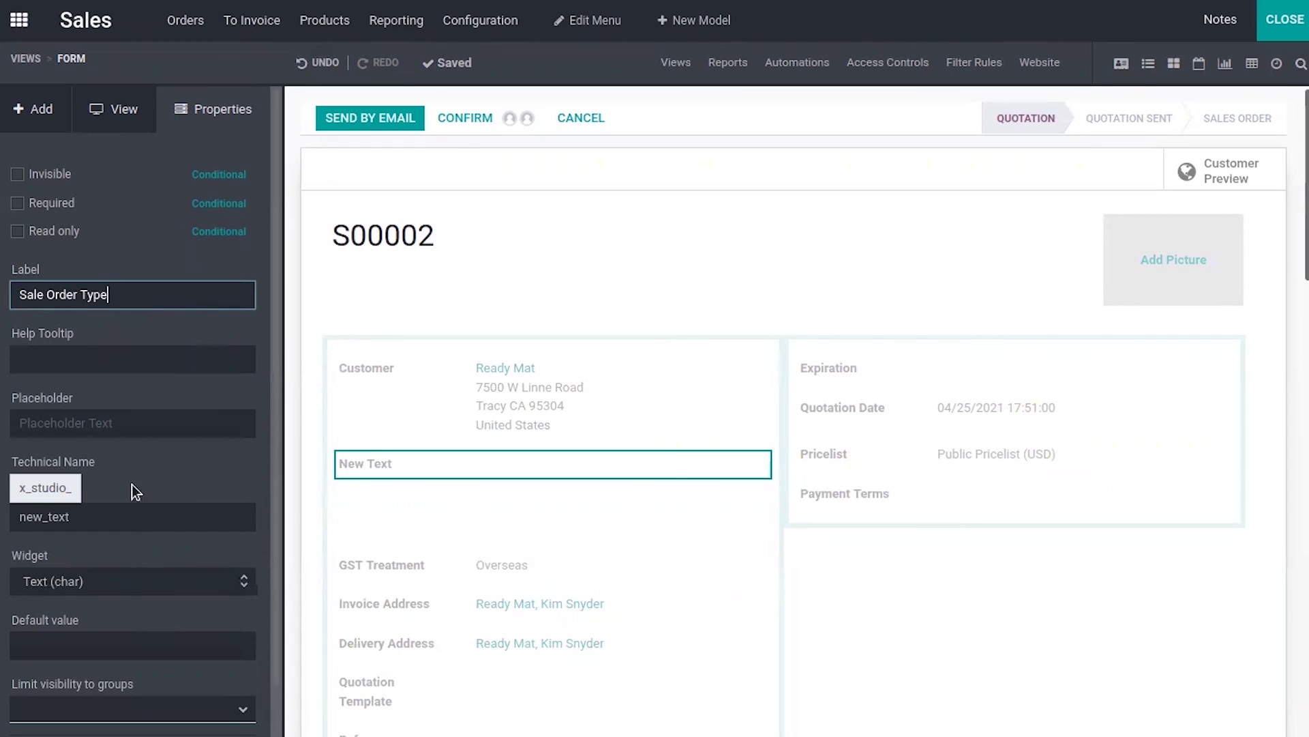
pyautogui.click(740, 201)
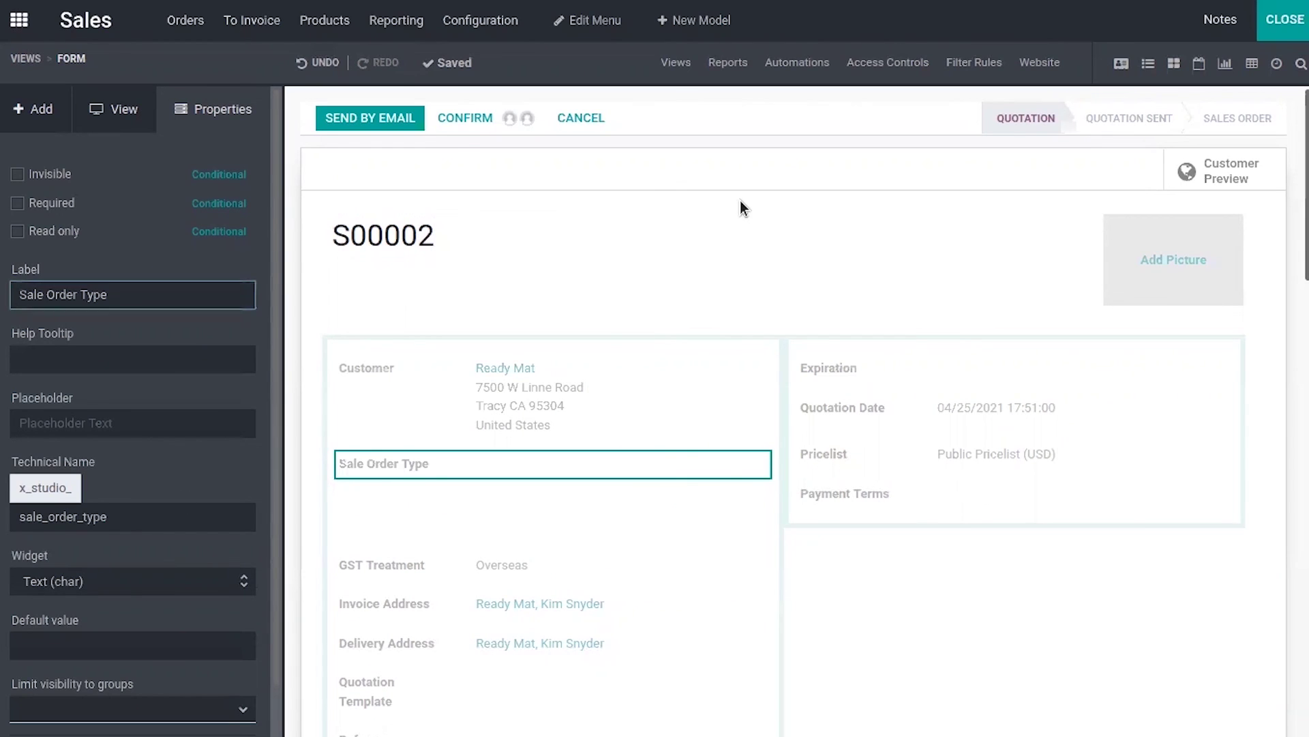
pyautogui.click(1171, 64)
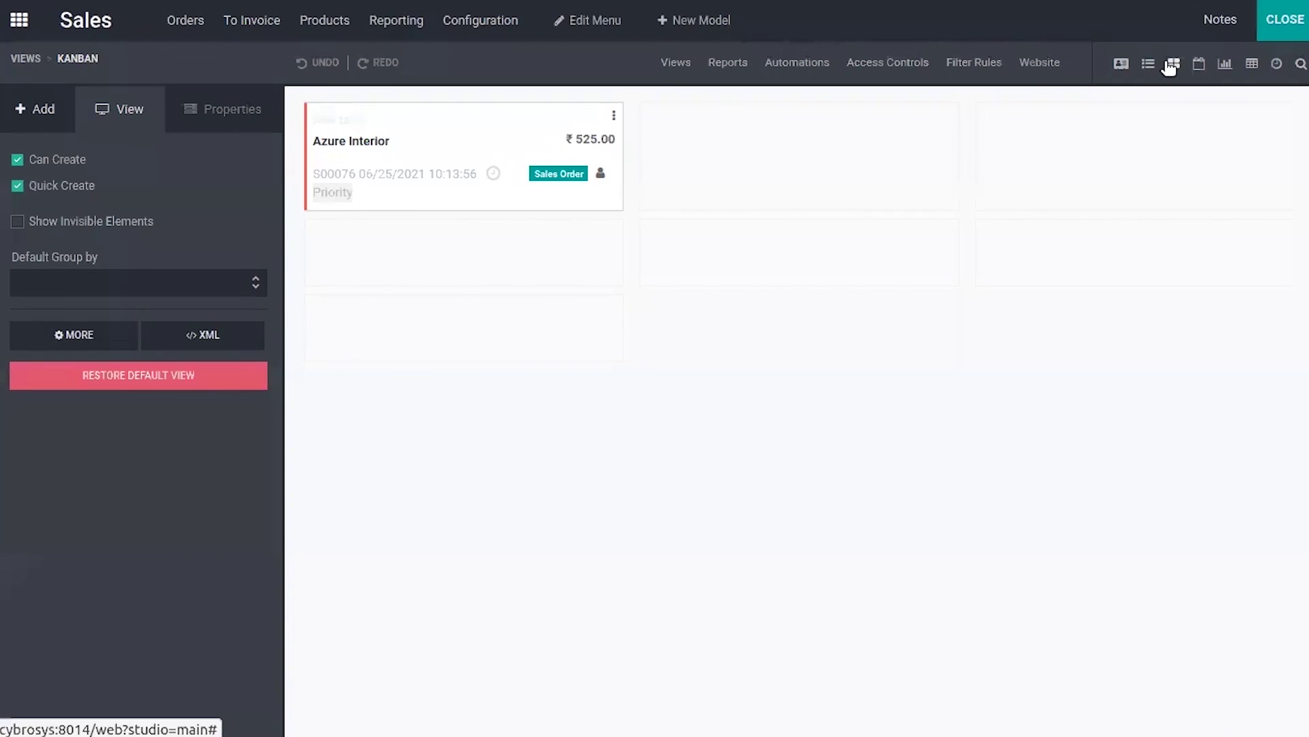
# Search existing fields for 'sale' and place Sale Order Type on the card beneath Priority
pyautogui.click(45, 113)
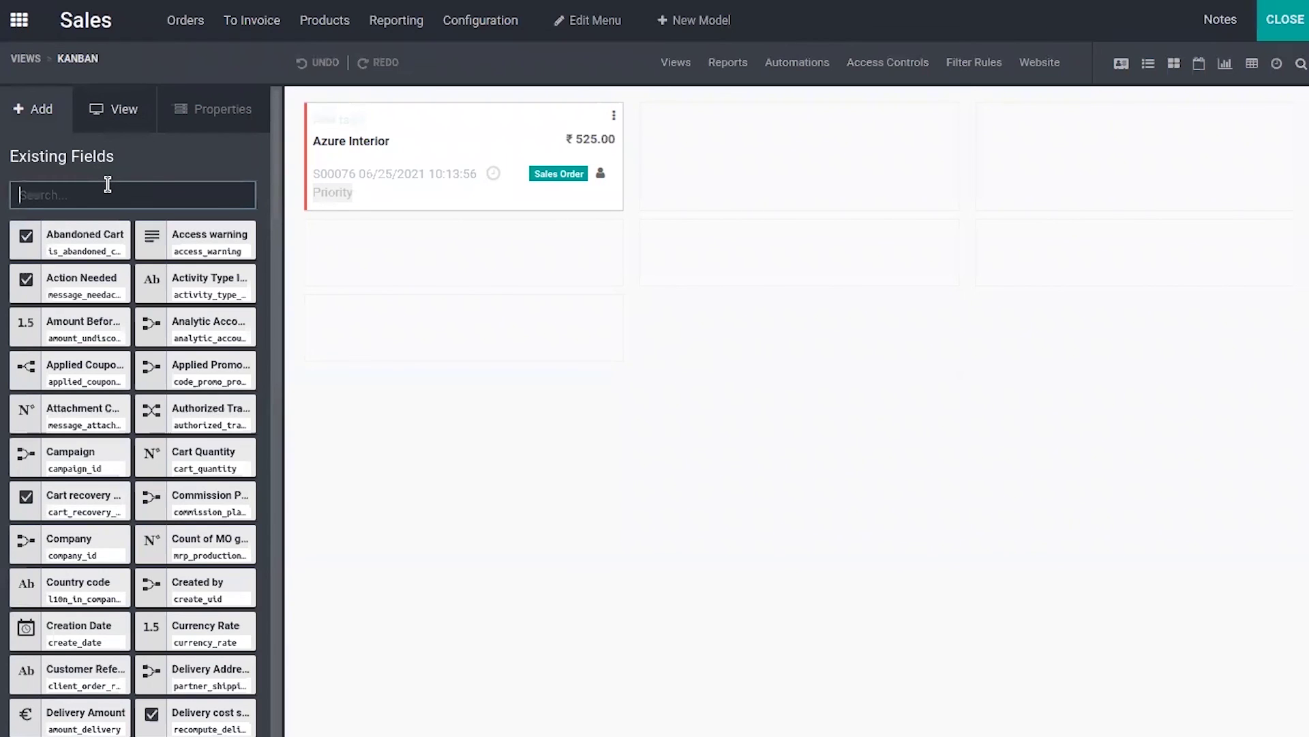
pyautogui.write('sale')
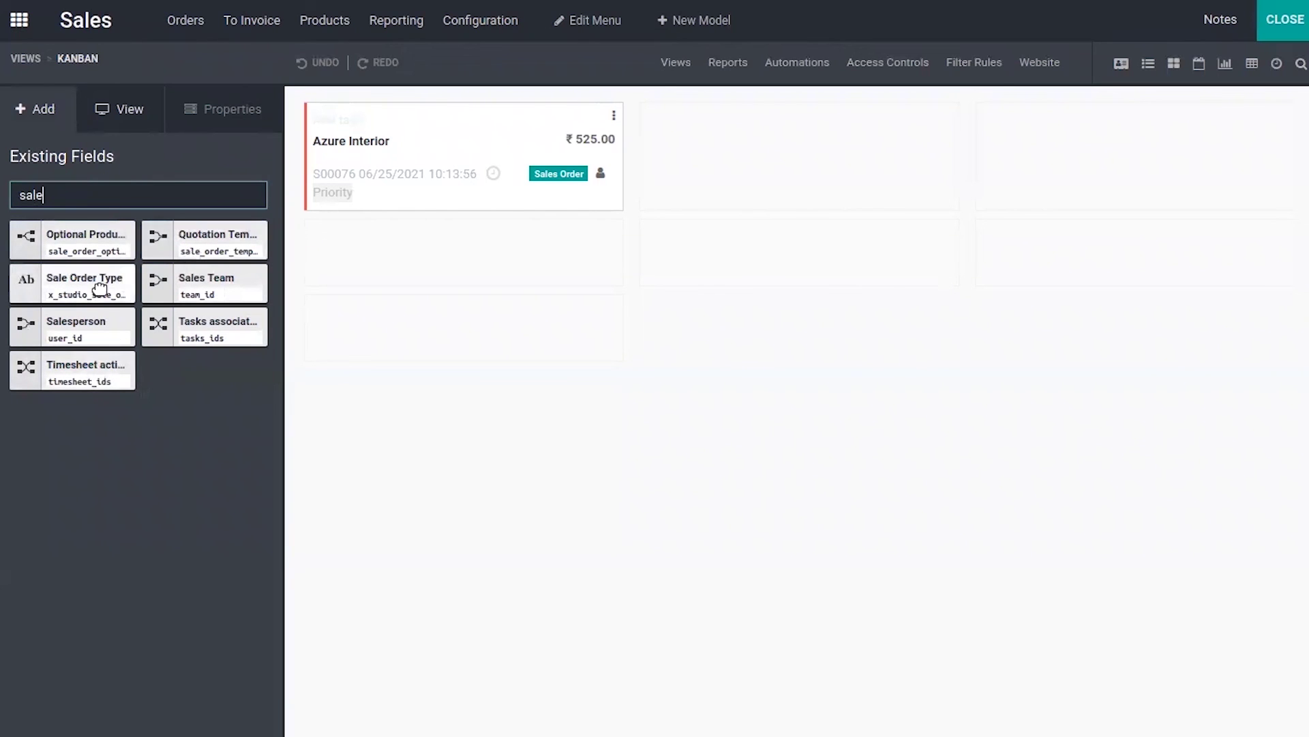
pyautogui.moveTo(102, 286); pyautogui.dragTo(389, 172)
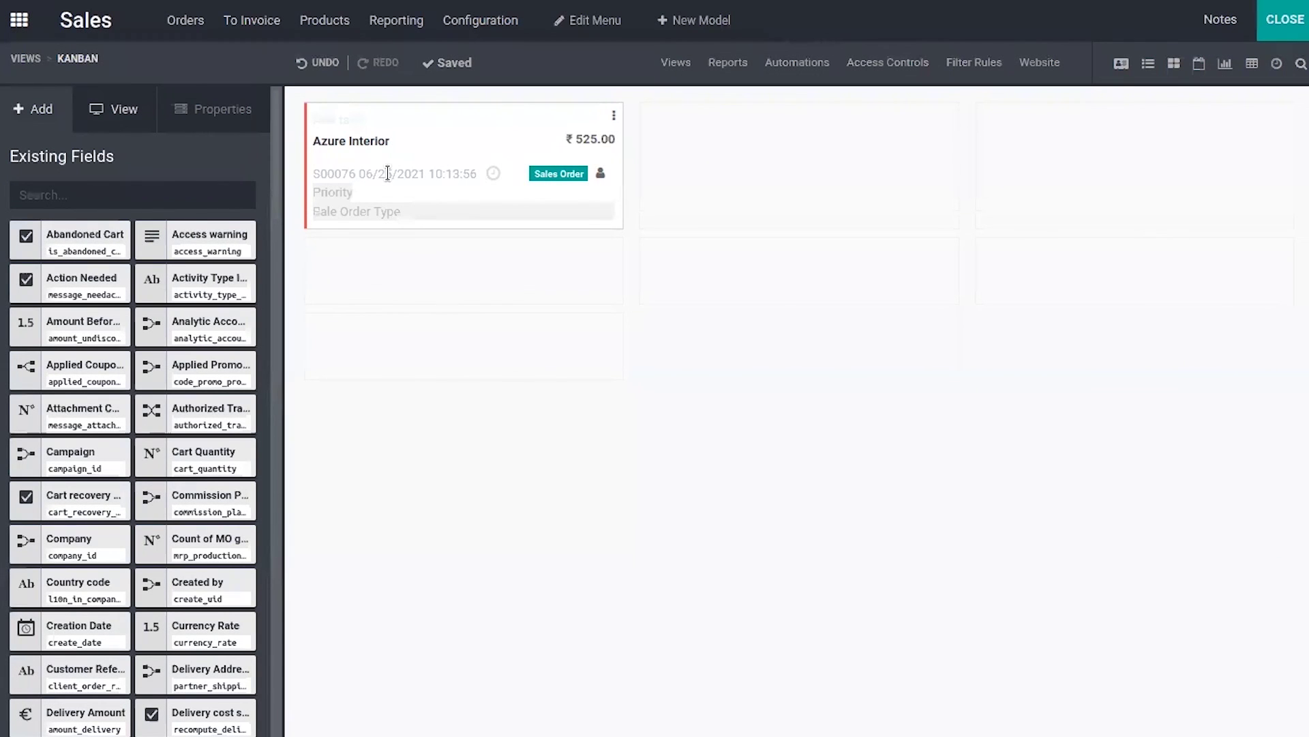
pyautogui.click(614, 116)
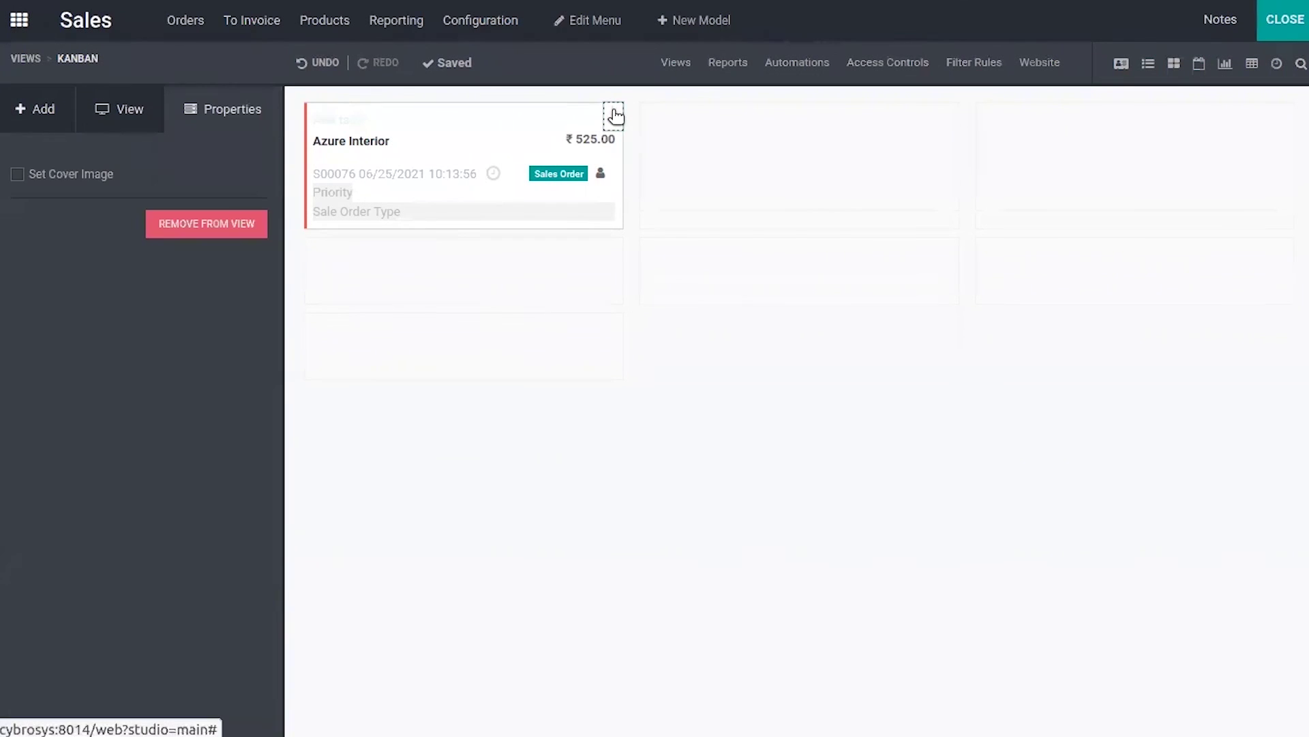
pyautogui.click(129, 108)
pyautogui.click(62, 105)
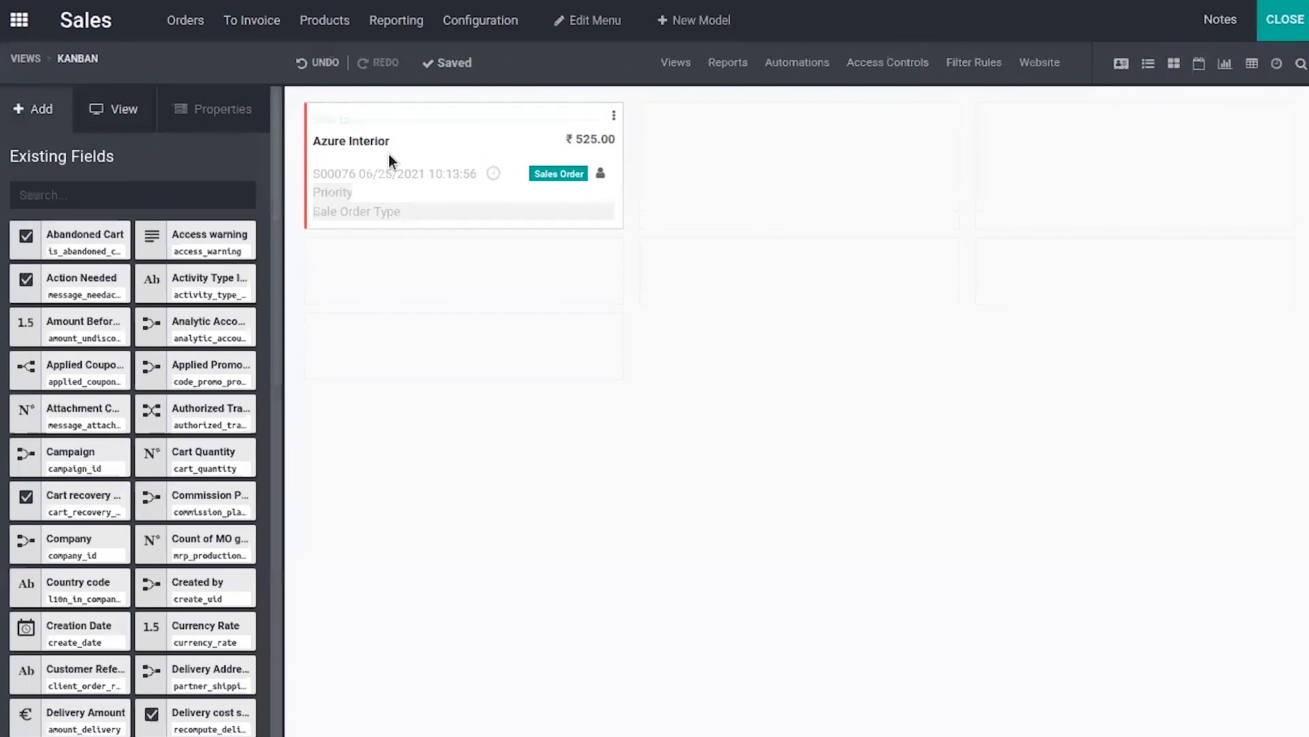